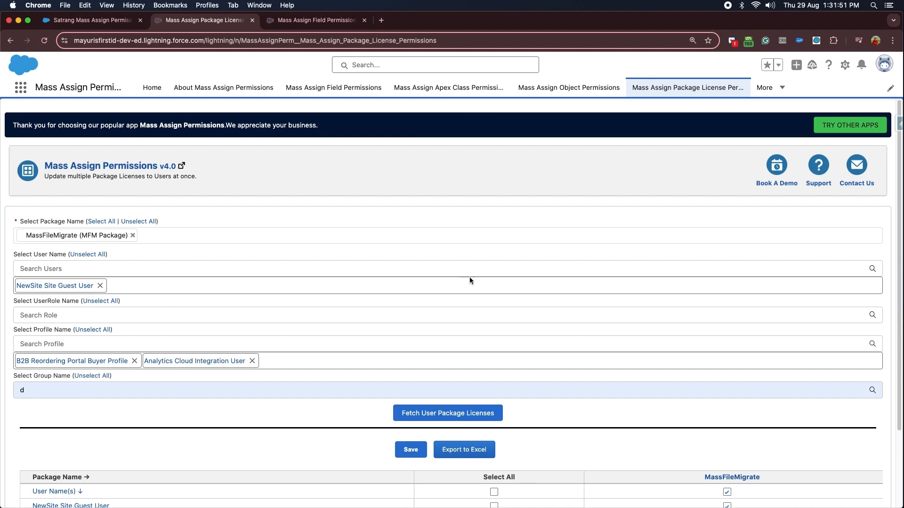
Look over the package license permissions, the AppExchange listing, and the Classic and Lightning versions of the field permissions page
{"action": "scroll", "coordinate": [470, 280], "scroll_direction": "down", "scroll_amount": 3}
{"action": "scroll", "coordinate": [470, 281], "scroll_direction": "up", "scroll_amount": 3}
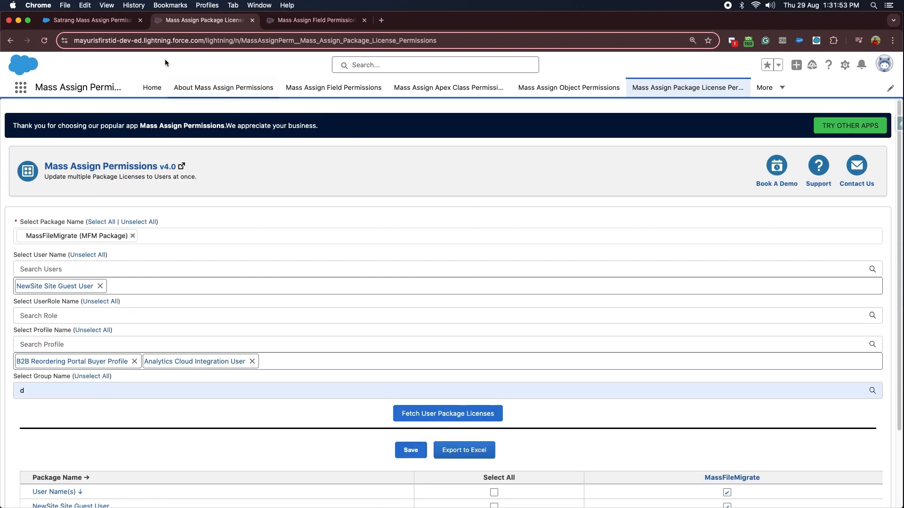
{"action": "left_click", "coordinate": [94, 20]}
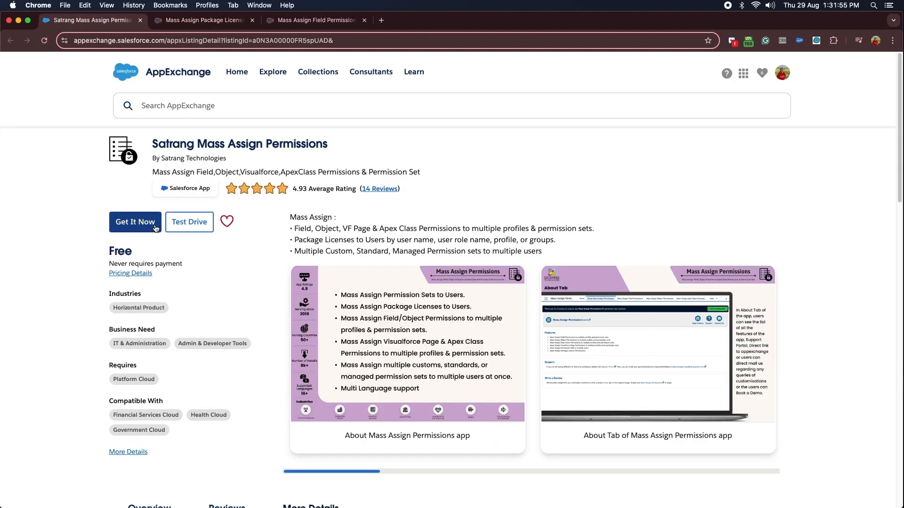
{"action": "left_click", "coordinate": [188, 29]}
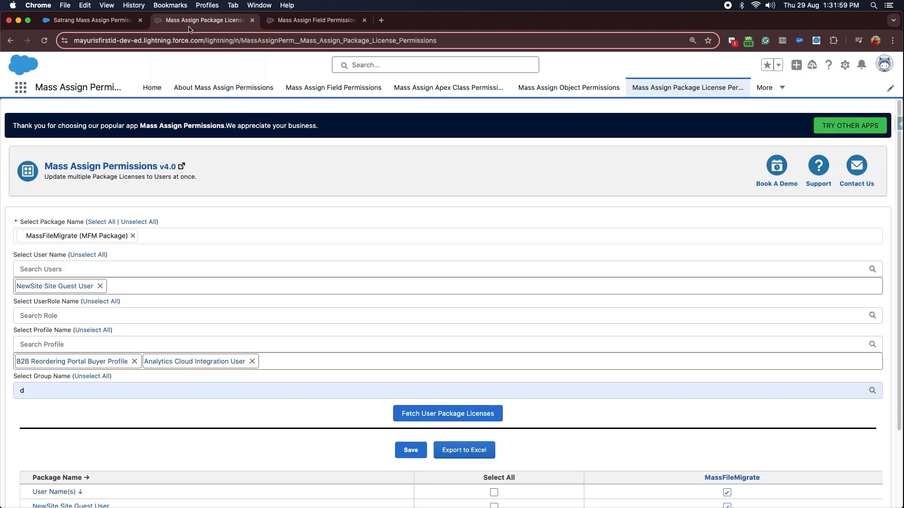
{"action": "scroll", "coordinate": [271, 419], "scroll_direction": "down", "scroll_amount": 4}
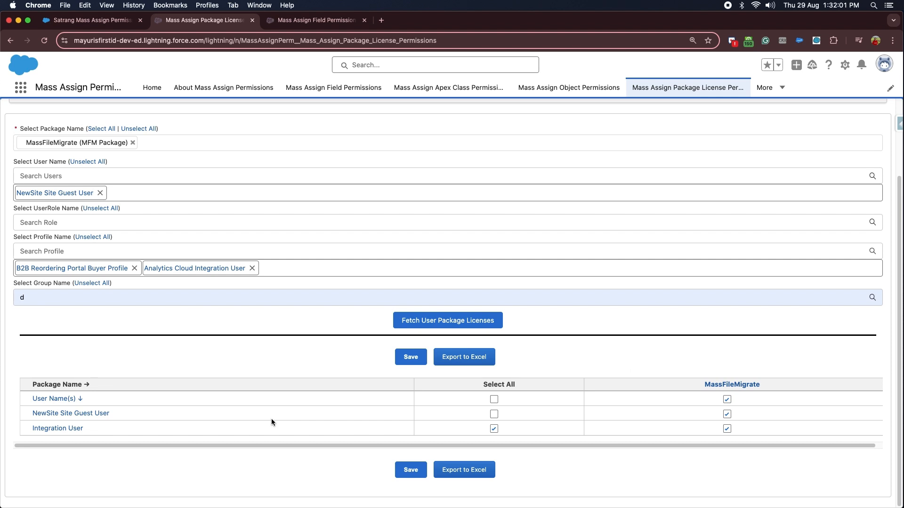
{"action": "scroll", "coordinate": [271, 419], "scroll_direction": "up", "scroll_amount": 4}
{"action": "left_click", "coordinate": [311, 20]}
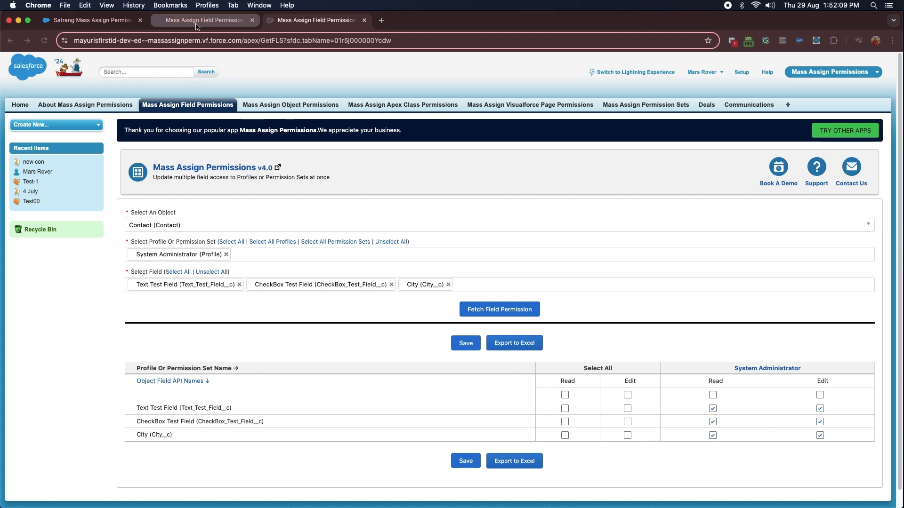
{"action": "left_click", "coordinate": [197, 22]}
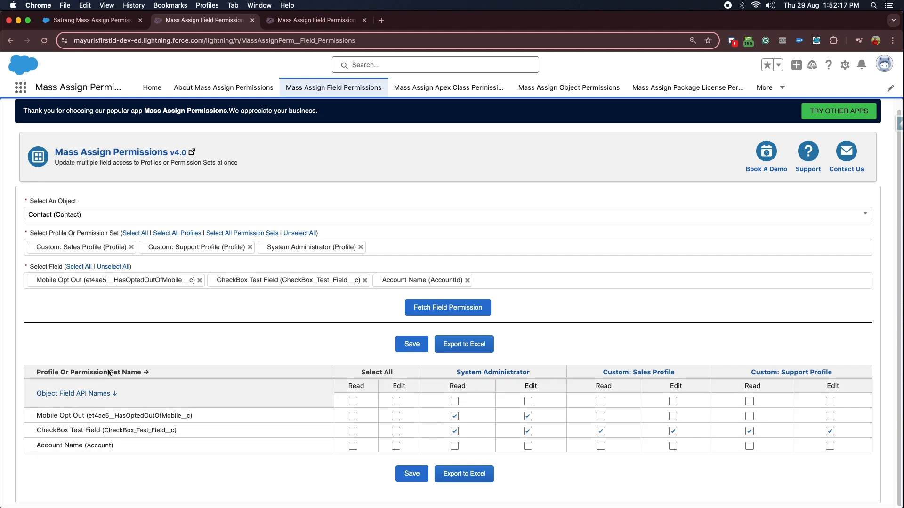
Browse the list of objects available for field permissions, keeping Contact selected
{"action": "left_click", "coordinate": [90, 217]}
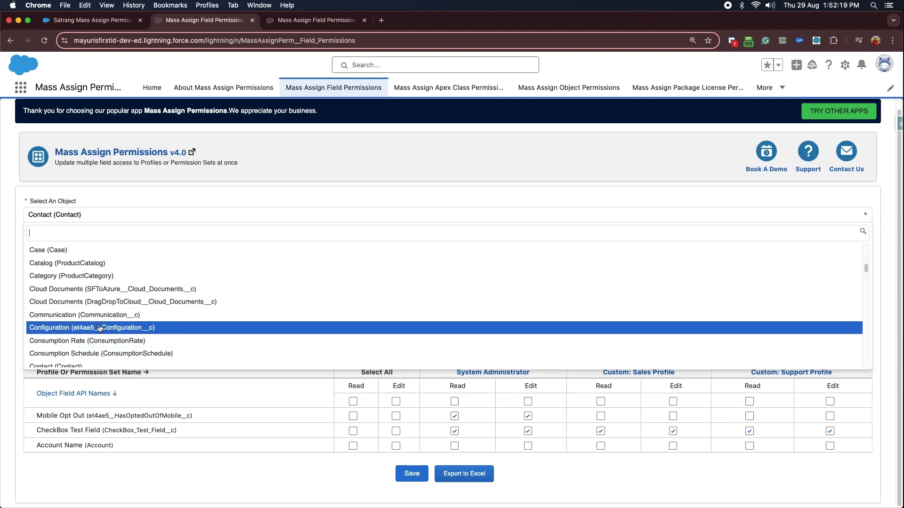
{"action": "scroll", "coordinate": [94, 325], "scroll_direction": "down", "scroll_amount": 3}
{"action": "scroll", "coordinate": [94, 324], "scroll_direction": "up", "scroll_amount": 5}
{"action": "left_click", "coordinate": [137, 197]}
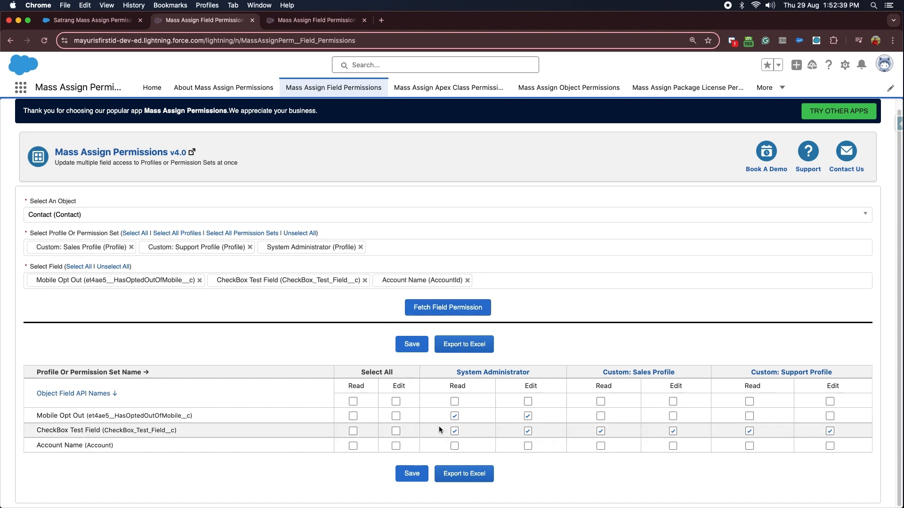
Grant Read and Edit on all listed Contact fields to every selected profile and save the field permissions
{"action": "left_click", "coordinate": [601, 402]}
{"action": "left_click", "coordinate": [601, 403]}
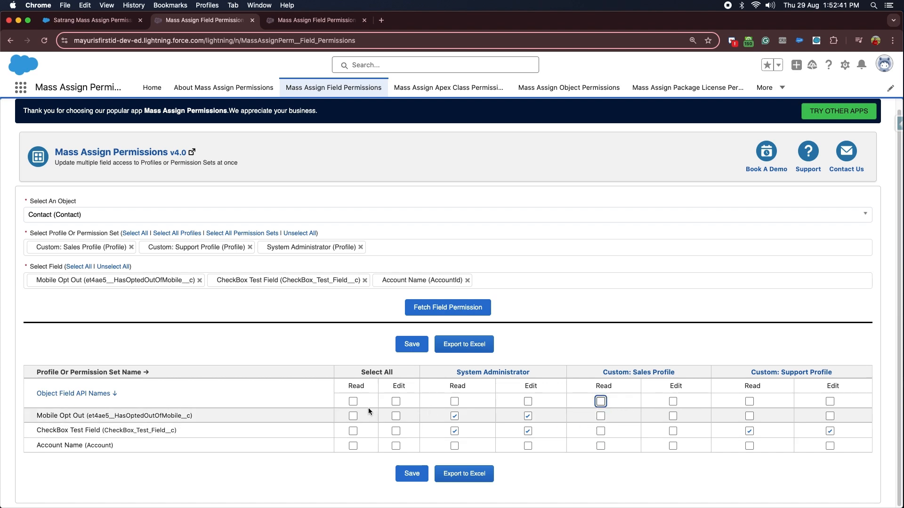
{"action": "left_click", "coordinate": [353, 402]}
{"action": "left_click", "coordinate": [394, 401]}
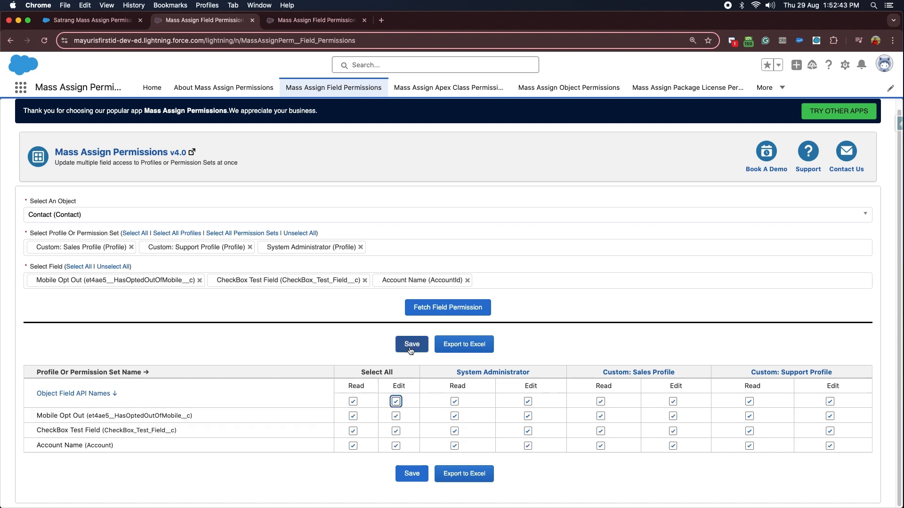
{"action": "left_click", "coordinate": [411, 349]}
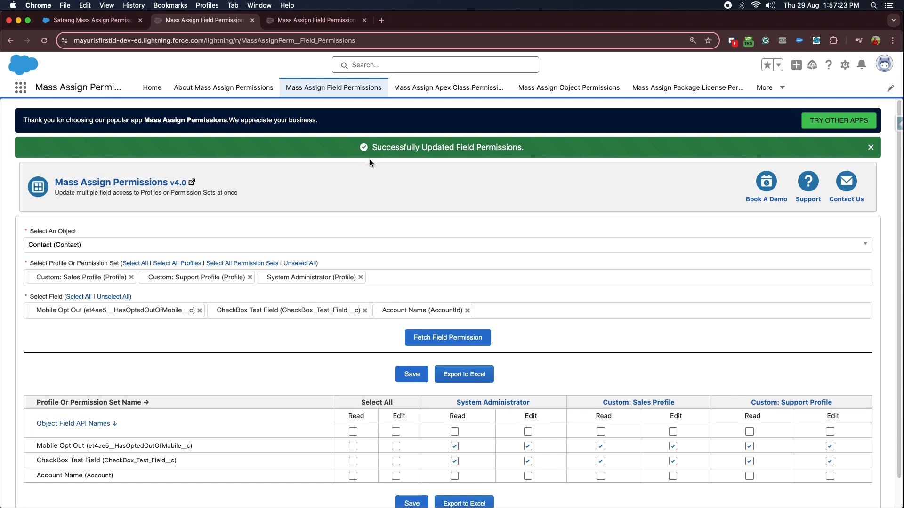
Export the field permissions to Excel, view the exported spreadsheet, and return to the Salesforce permissions page
{"action": "left_click", "coordinate": [465, 374]}
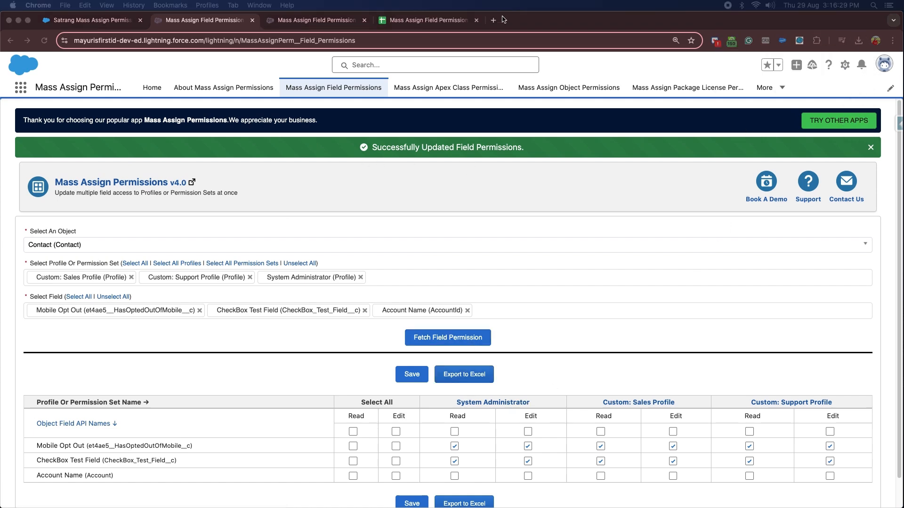
{"action": "left_click", "coordinate": [438, 24]}
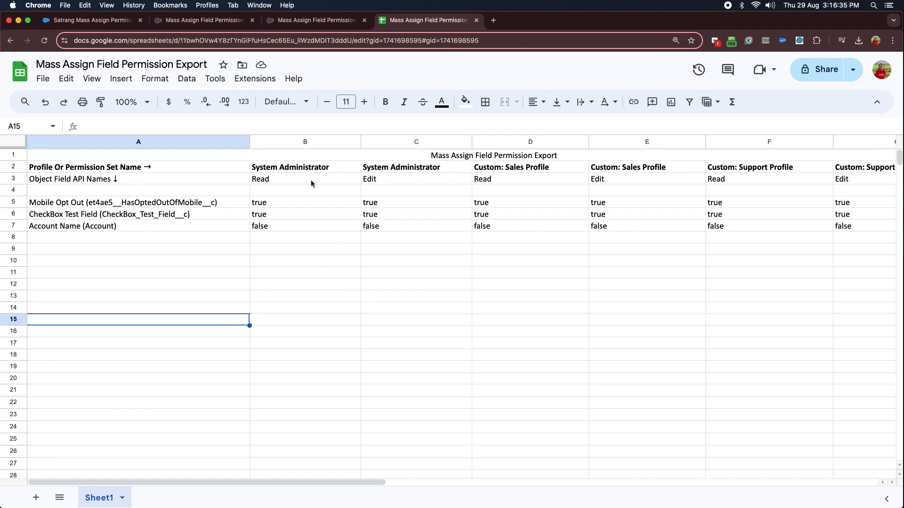
{"action": "left_click", "coordinate": [215, 21]}
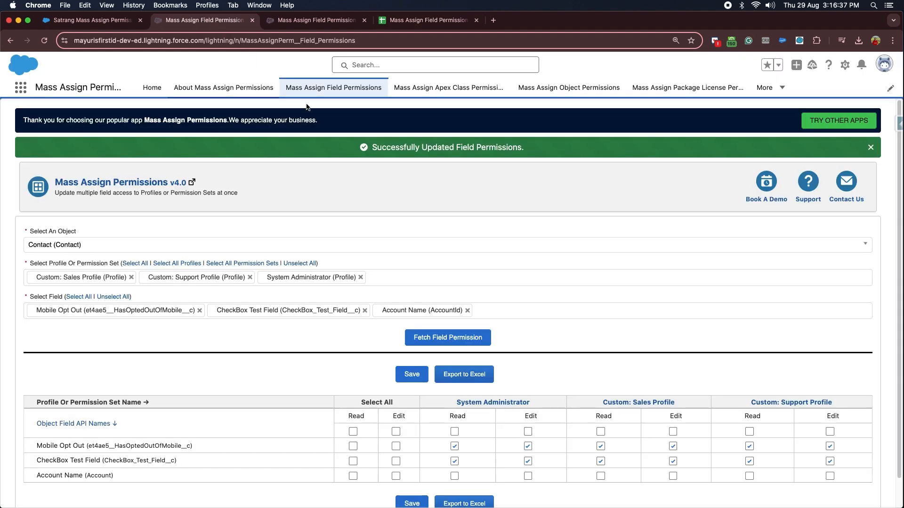
Open Mass Assign Object Permissions and browse the selectable objects, profiles and permission sets without changing the selection
{"action": "left_click", "coordinate": [551, 89]}
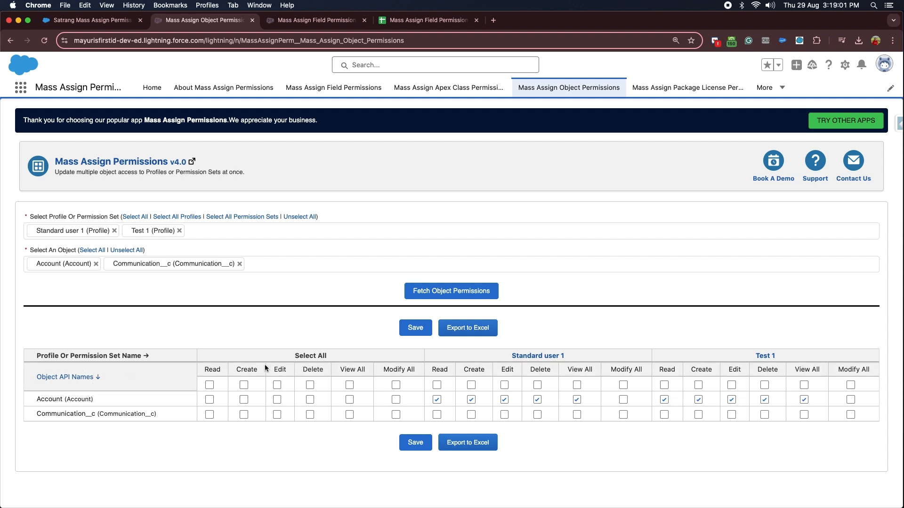
{"action": "left_click", "coordinate": [256, 271]}
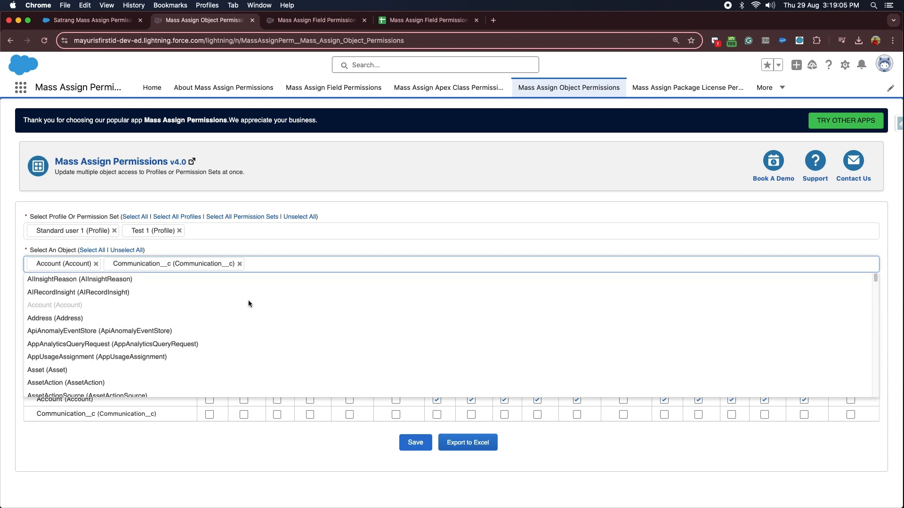
{"action": "left_click", "coordinate": [295, 244]}
{"action": "left_click", "coordinate": [229, 230]}
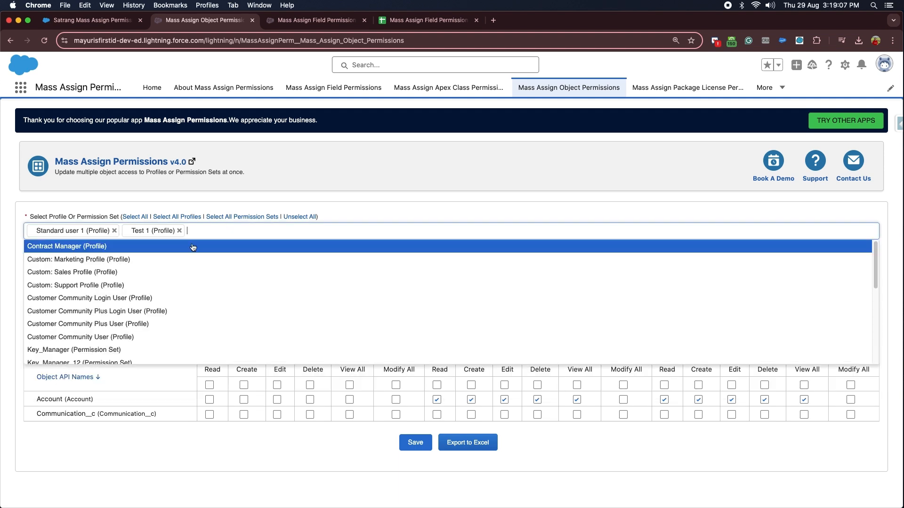
{"action": "scroll", "coordinate": [130, 288], "scroll_direction": "down", "scroll_amount": 5}
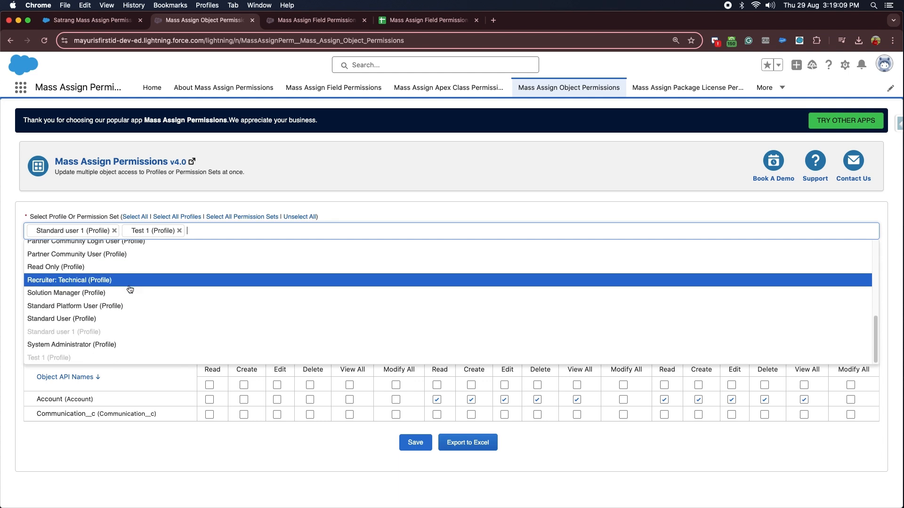
{"action": "scroll", "coordinate": [130, 288], "scroll_direction": "up", "scroll_amount": 5}
{"action": "left_click", "coordinate": [342, 209]}
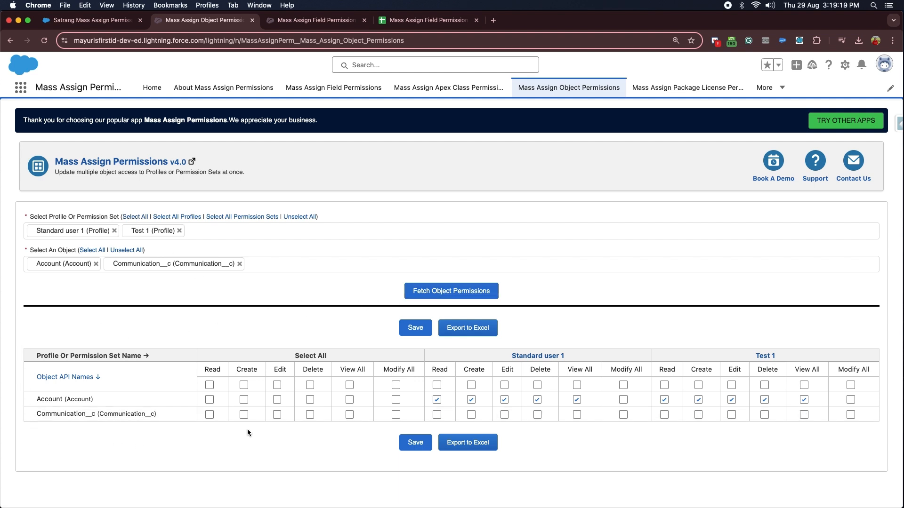
For Standard user 1, remove Delete on Account, grant Read, Edit and Delete on Communication__c, and save the object permissions
{"action": "left_click", "coordinate": [505, 385]}
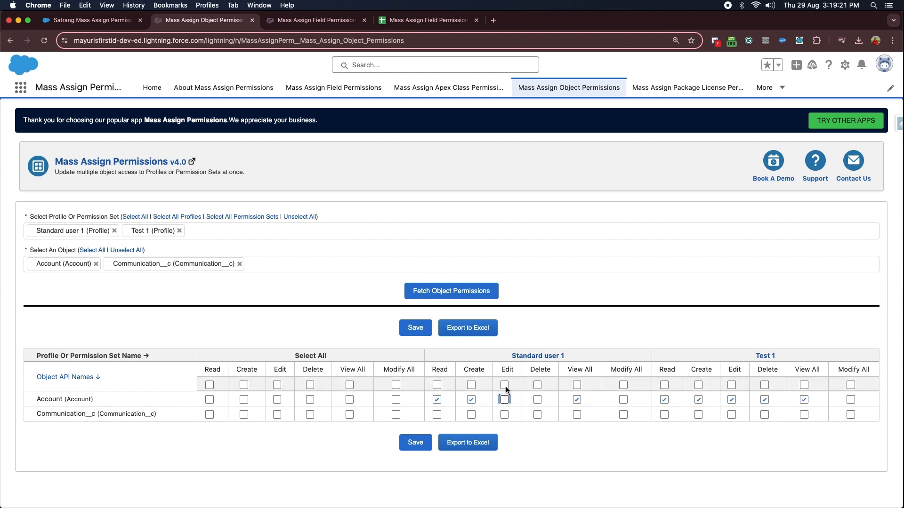
{"action": "left_click", "coordinate": [537, 415]}
{"action": "left_click", "coordinate": [419, 329]}
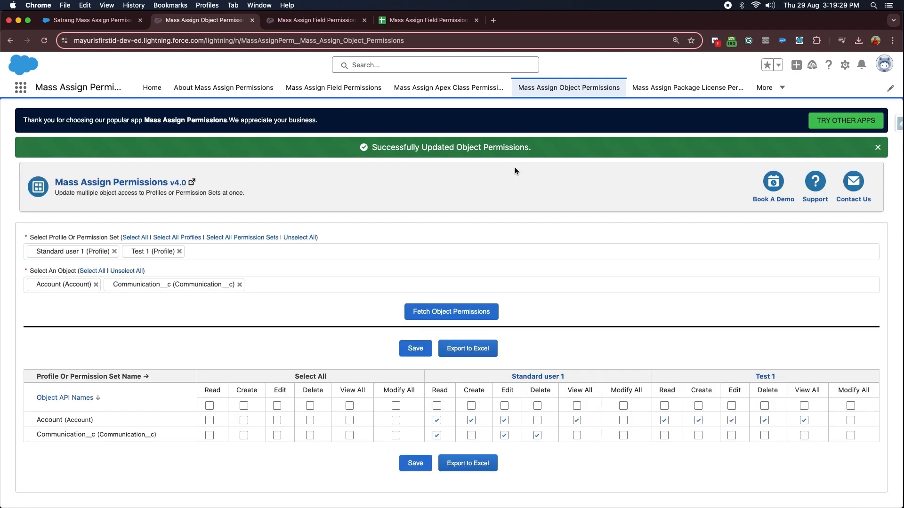
Export the object permissions to Excel, view the exported spreadsheet, and switch to the Salesforce Apex class permissions page
{"action": "left_click", "coordinate": [477, 347]}
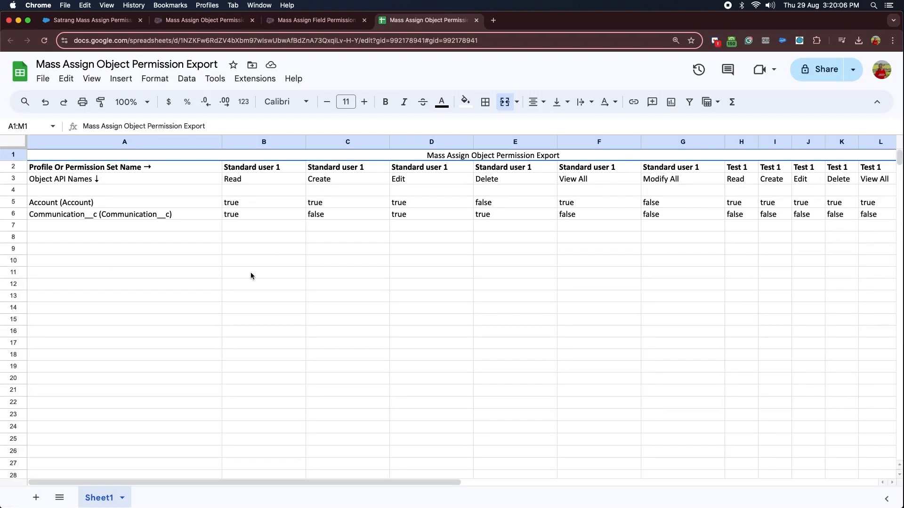
{"action": "left_click", "coordinate": [251, 275]}
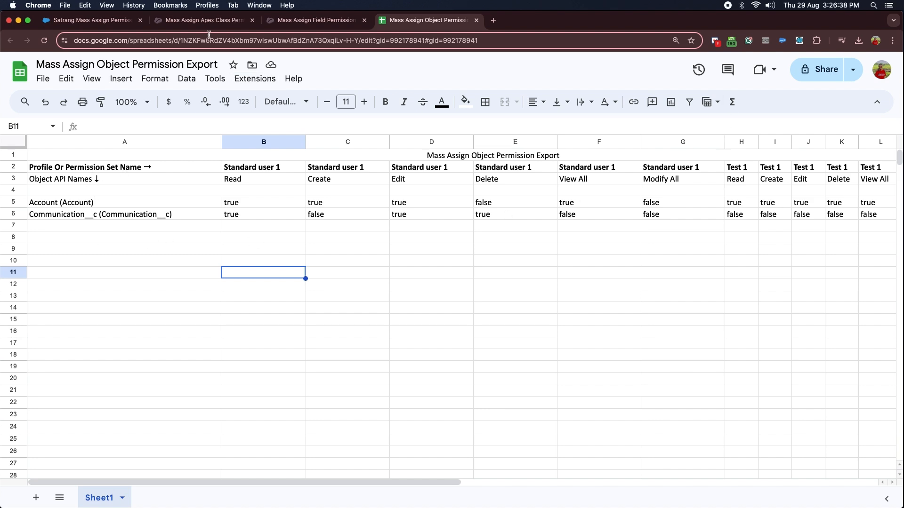
{"action": "left_click", "coordinate": [207, 20]}
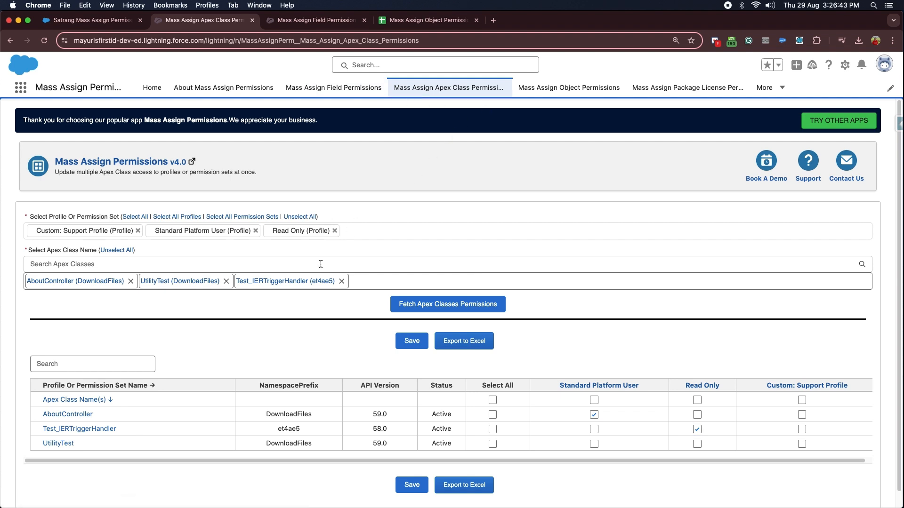
Browse the profile and permission set options for Apex class access and search the Apex classes for "te"
{"action": "scroll", "coordinate": [299, 329], "scroll_direction": "down", "scroll_amount": 1}
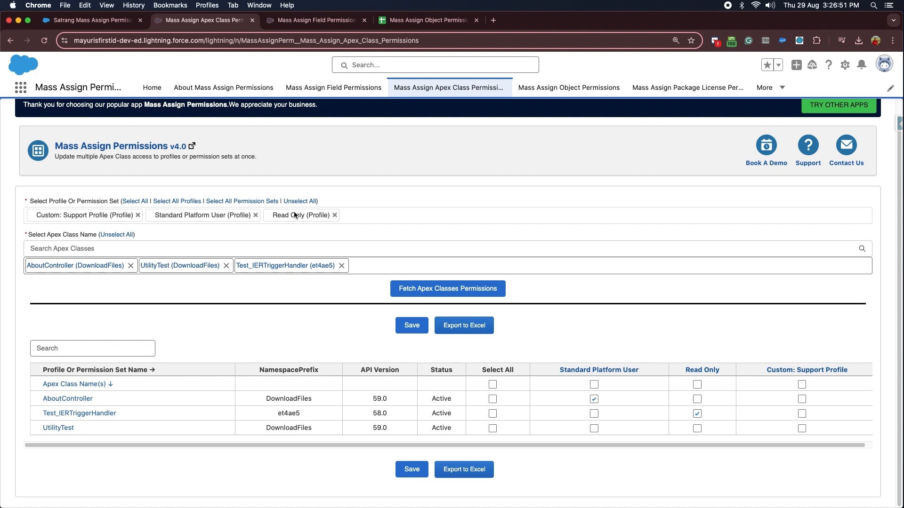
{"action": "left_click", "coordinate": [372, 212]}
{"action": "scroll", "coordinate": [369, 302], "scroll_direction": "down", "scroll_amount": 3}
{"action": "scroll", "coordinate": [371, 303], "scroll_direction": "up", "scroll_amount": 3}
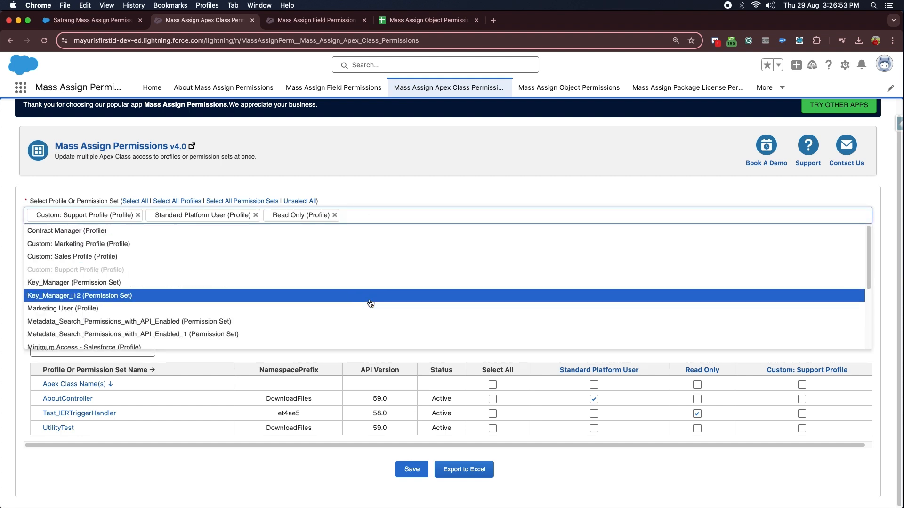
{"action": "left_click", "coordinate": [394, 202]}
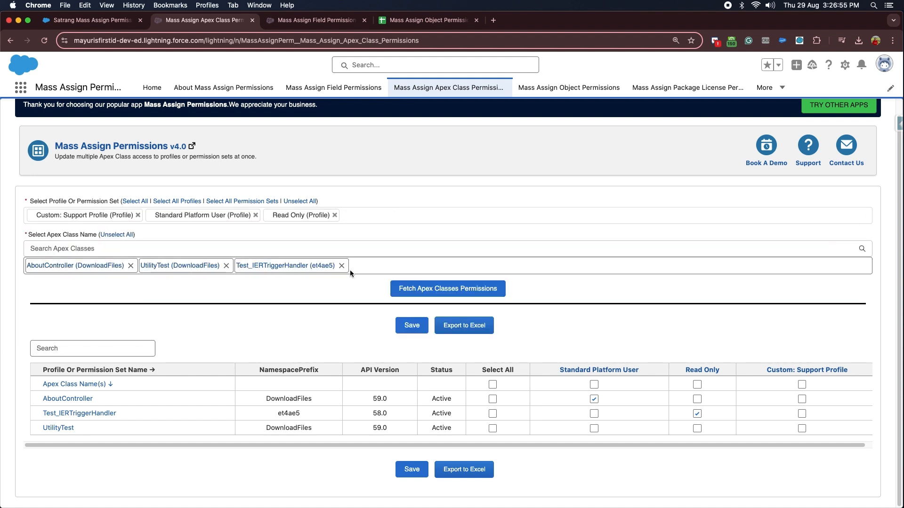
{"action": "left_click", "coordinate": [389, 246]}
{"action": "type", "text": "te"}
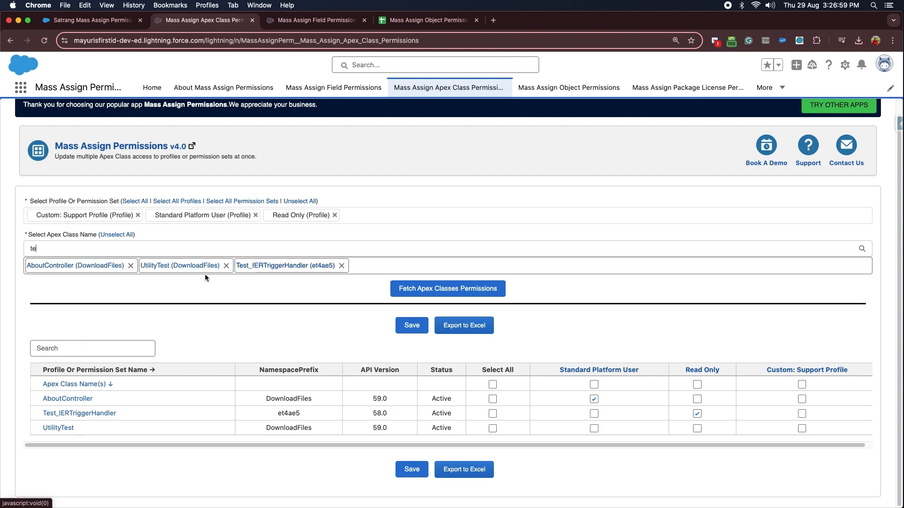
{"action": "left_click", "coordinate": [380, 234]}
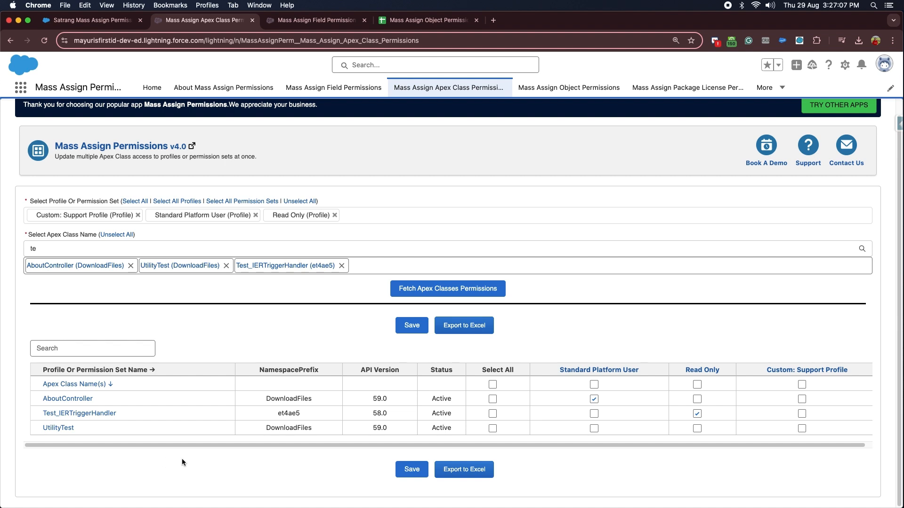
Grant Read Only access to UtilityTest and Standard Platform User access to Test_IERTriggerHandler, and save the Apex class permissions
{"action": "left_click", "coordinate": [697, 428]}
{"action": "left_click", "coordinate": [413, 329]}
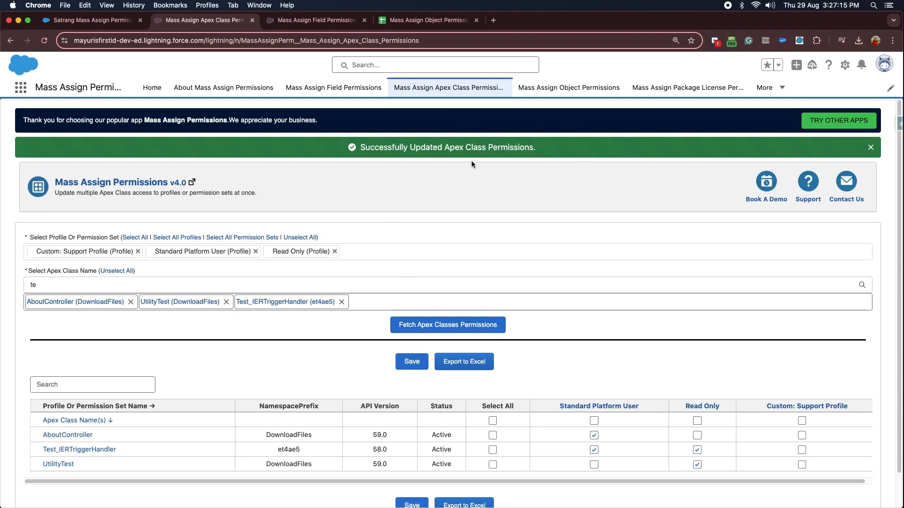
Export the Apex class permissions to Excel and open the exported spreadsheet in Google Sheets
{"action": "left_click", "coordinate": [465, 365]}
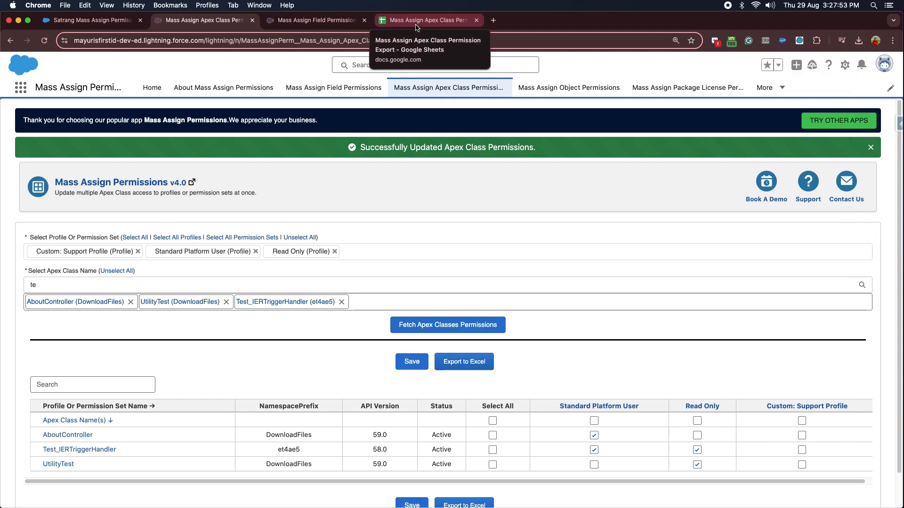
{"action": "left_click", "coordinate": [417, 25]}
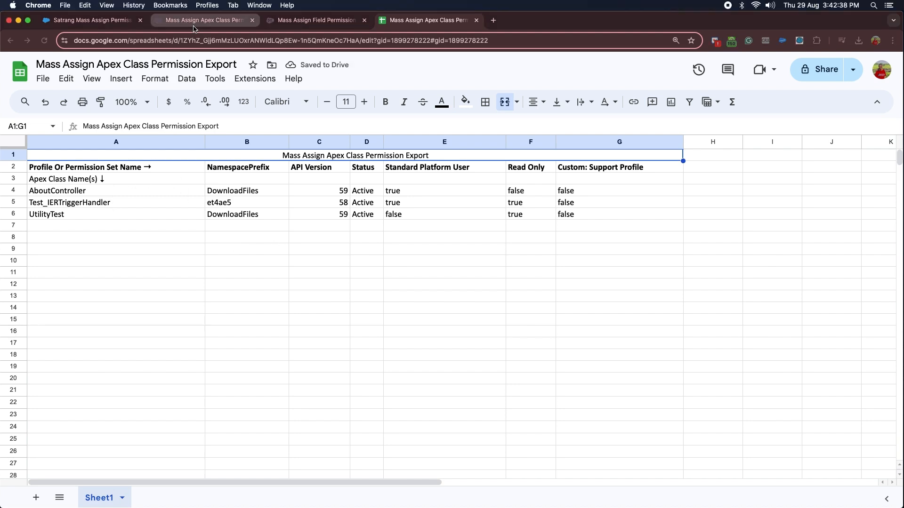
Return to Salesforce and open the Mass Assign Visualforce Page Permissions page
{"action": "left_click", "coordinate": [203, 20]}
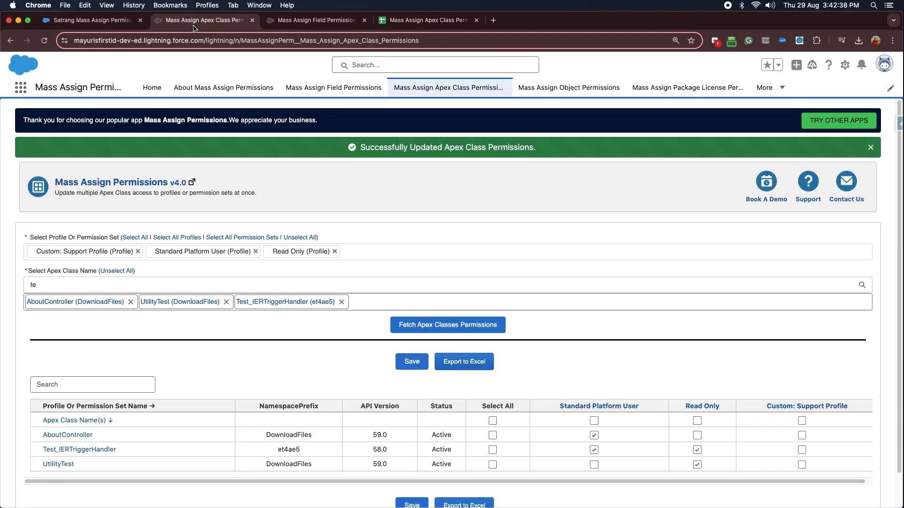
{"action": "left_click", "coordinate": [765, 88]}
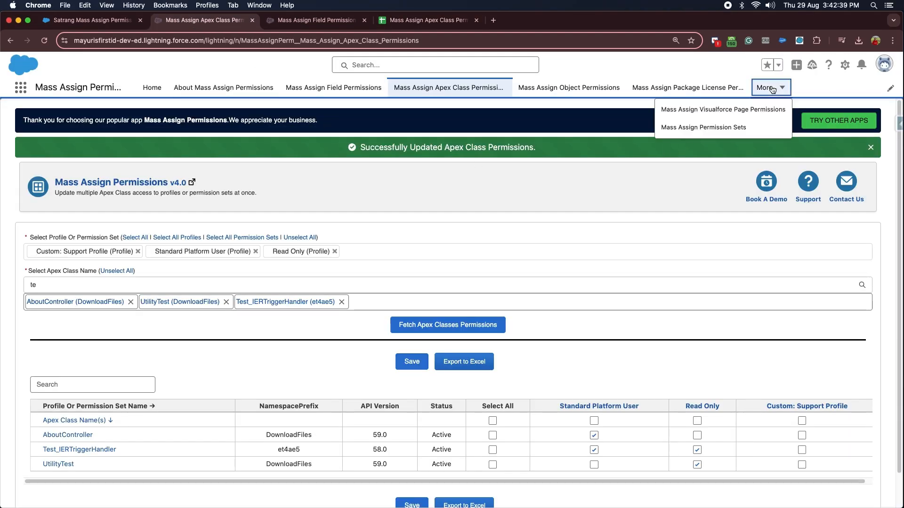
{"action": "left_click", "coordinate": [753, 113]}
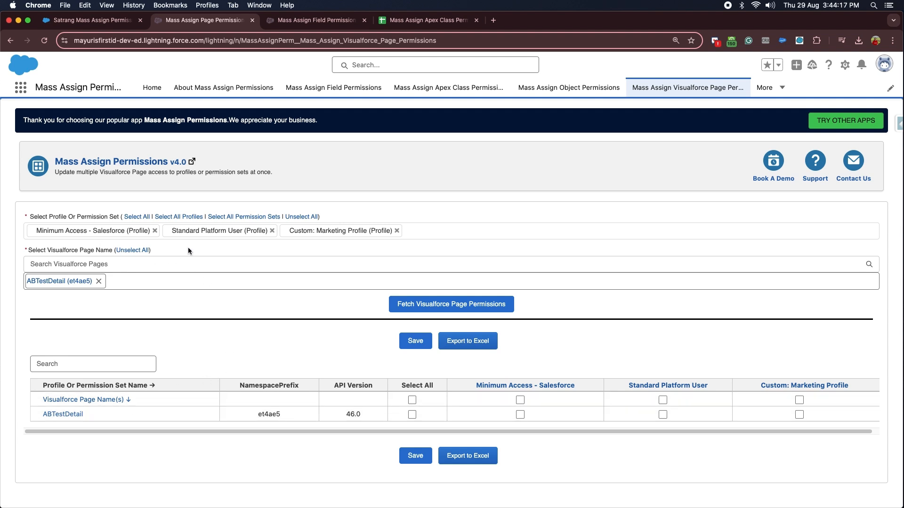
Browse the profile and permission set options and the page search suggestions for Visualforce page access
{"action": "left_click", "coordinate": [433, 234]}
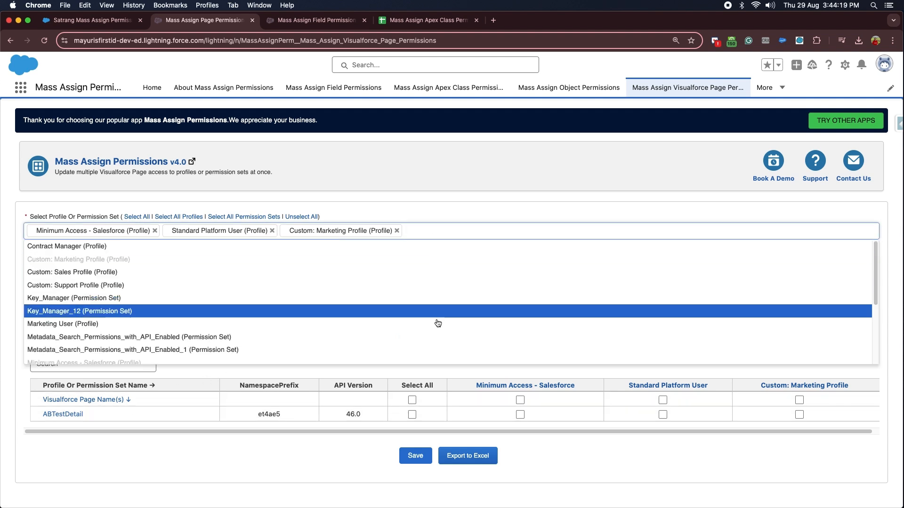
{"action": "left_click", "coordinate": [424, 219]}
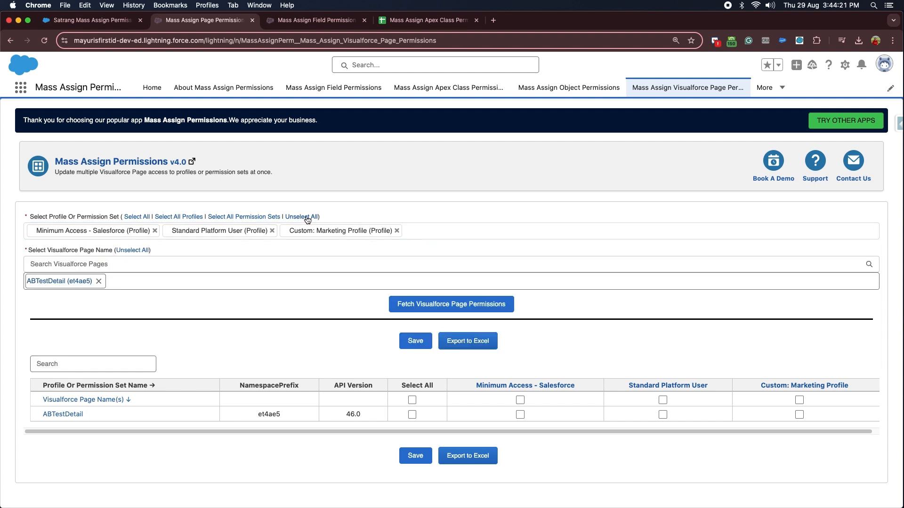
{"action": "left_click", "coordinate": [186, 265]}
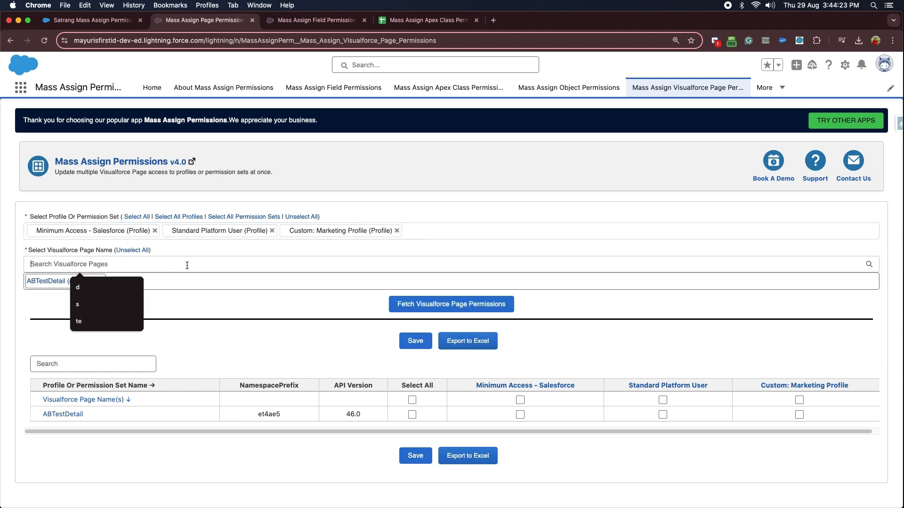
{"action": "left_click", "coordinate": [162, 309]}
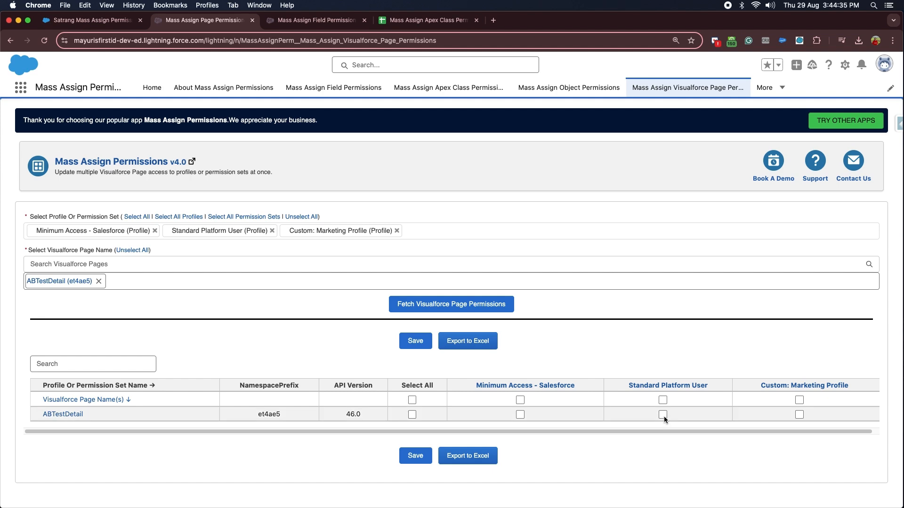
Save Minimum Access - Salesforce and Standard Platform User access to ABTestDetail, and export the Visualforce page permissions to a spreadsheet
{"action": "left_click", "coordinate": [520, 414]}
{"action": "left_click", "coordinate": [415, 342]}
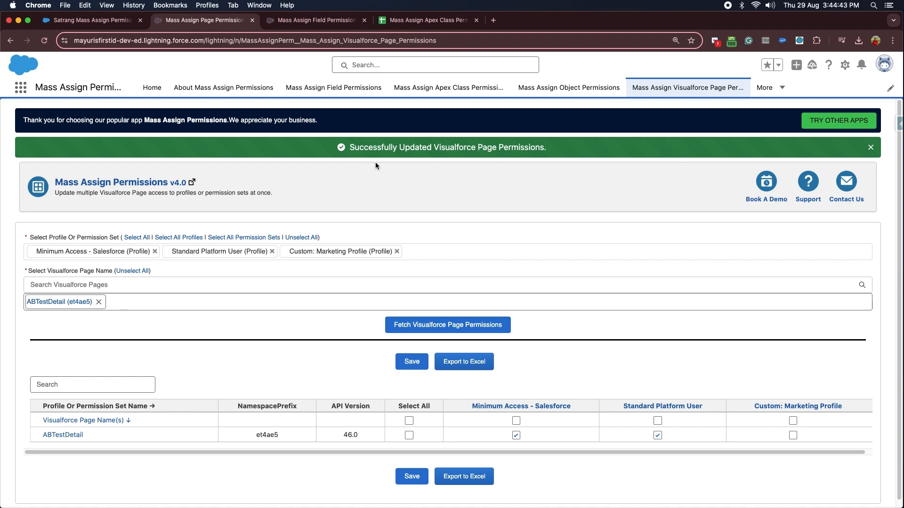
{"action": "left_click", "coordinate": [470, 362]}
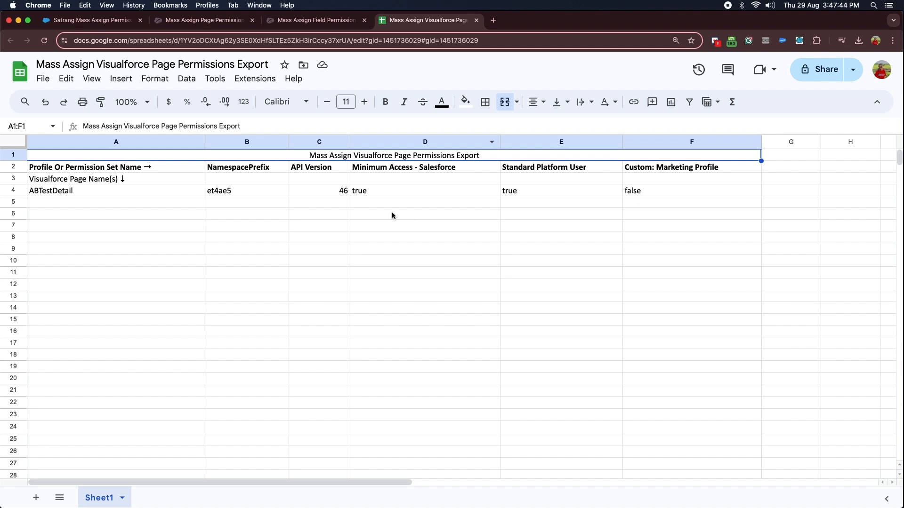
{"action": "left_click", "coordinate": [568, 250]}
Return to Salesforce and open the Mass Assign Permission Sets page
{"action": "left_click", "coordinate": [230, 20]}
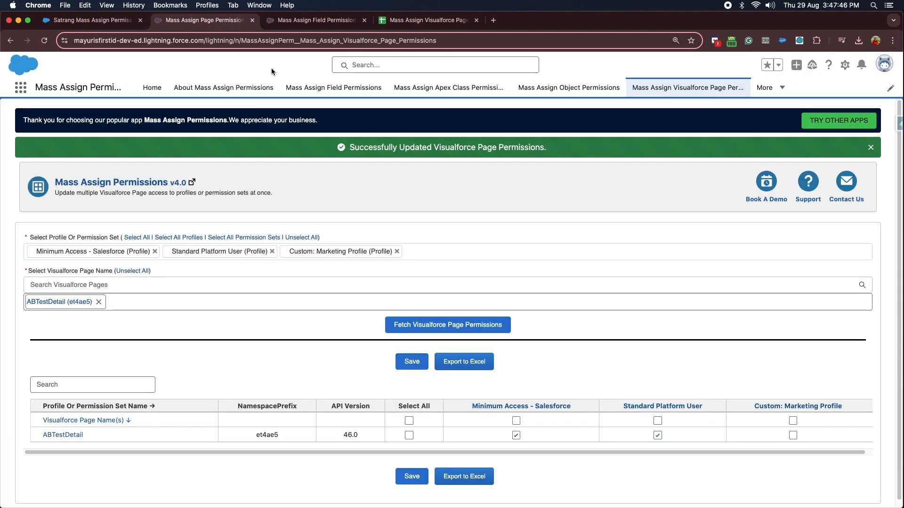
{"action": "left_click", "coordinate": [768, 87]}
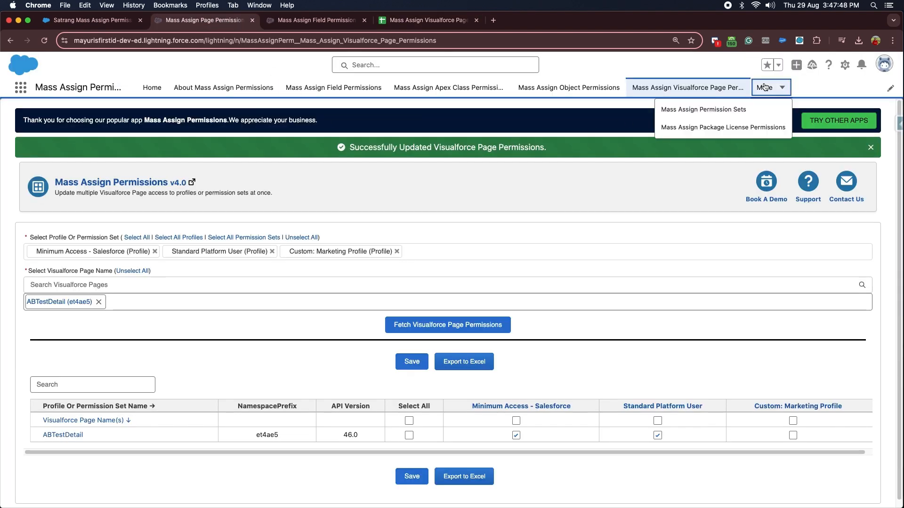
{"action": "left_click", "coordinate": [737, 116]}
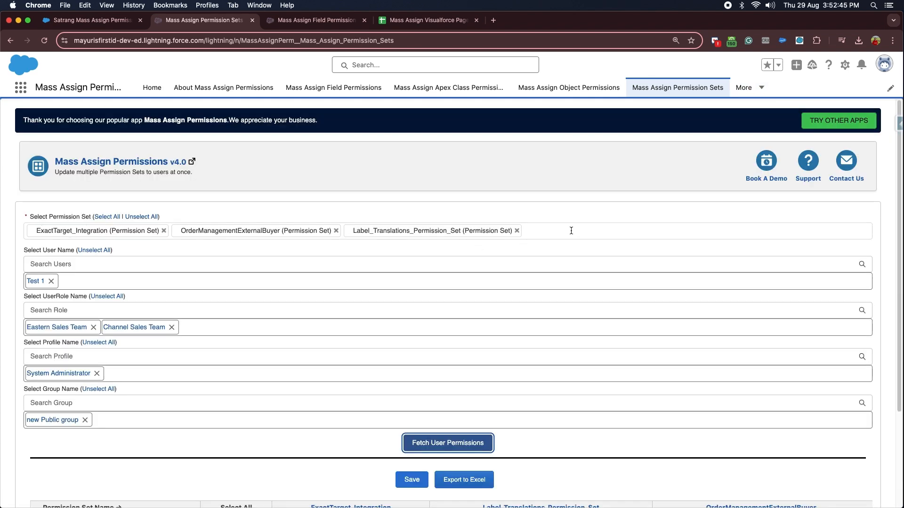
Browse the available permission sets and search the users for "t"
{"action": "left_click", "coordinate": [571, 230]}
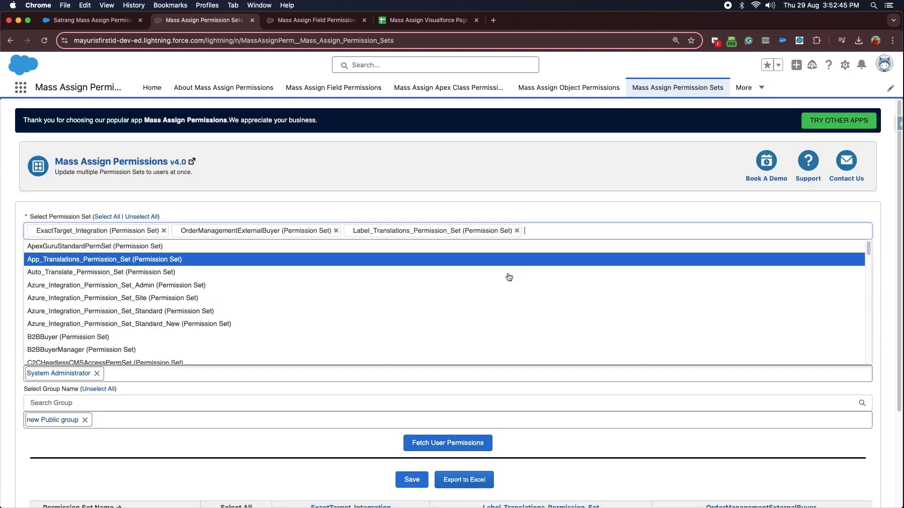
{"action": "scroll", "coordinate": [462, 329], "scroll_direction": "down", "scroll_amount": 3}
{"action": "scroll", "coordinate": [462, 328], "scroll_direction": "up", "scroll_amount": 3}
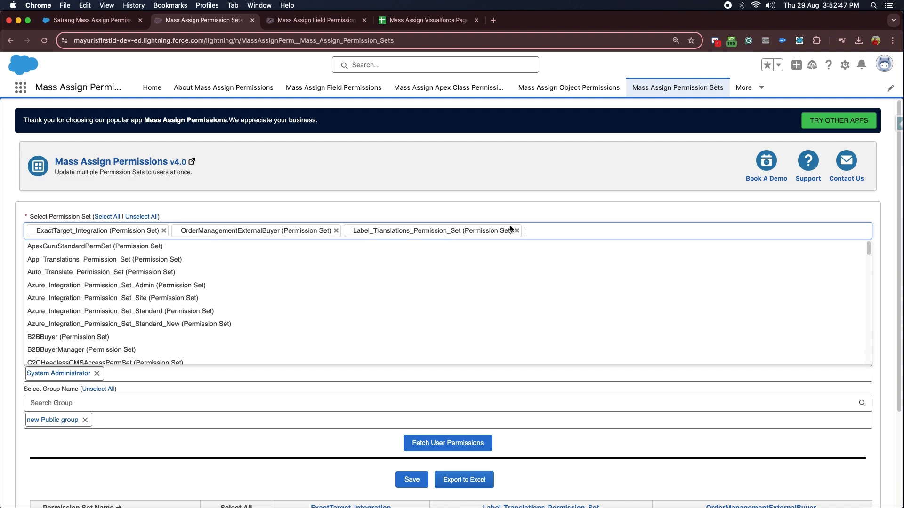
{"action": "left_click", "coordinate": [509, 212]}
{"action": "left_click", "coordinate": [88, 267]}
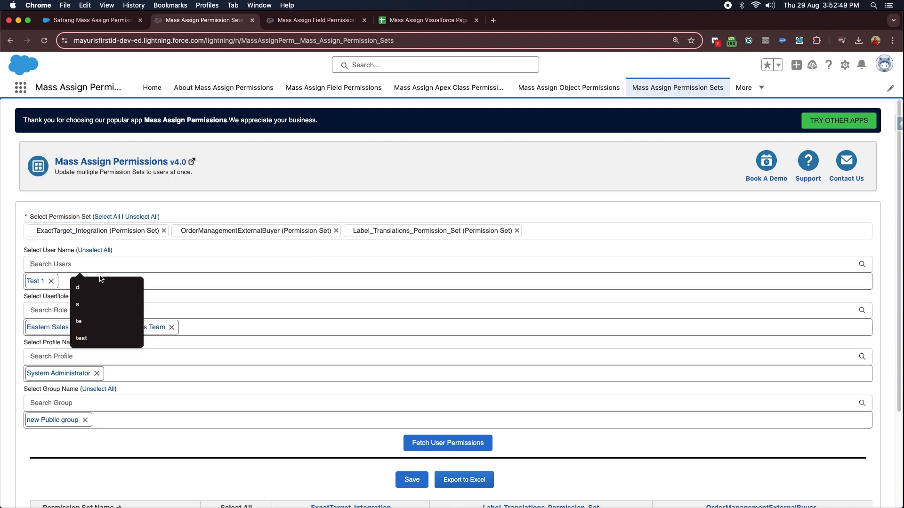
{"action": "type", "text": "t"}
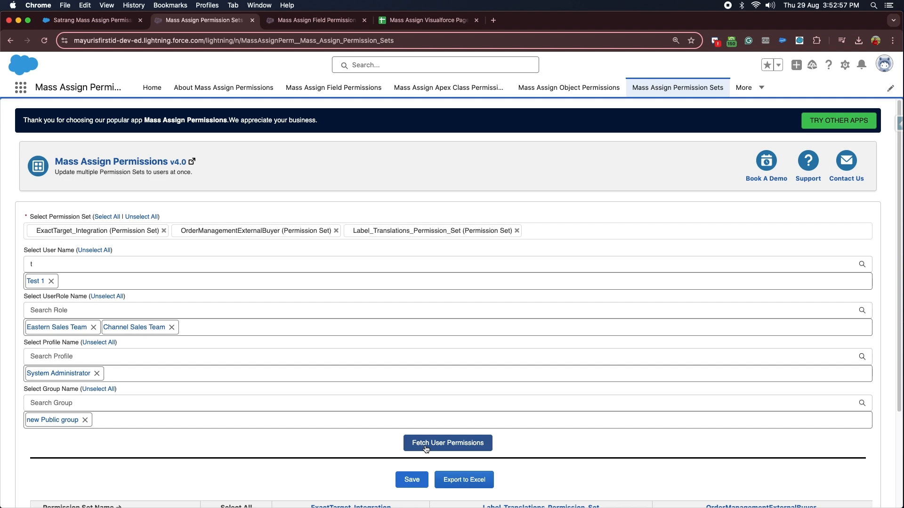
Assign ExactTarget_Integration, Label_Translations_Permission_Set and OrderManagementExternalBuyer to both listed users and save the user permissions
{"action": "scroll", "coordinate": [425, 448], "scroll_direction": "down", "scroll_amount": 5}
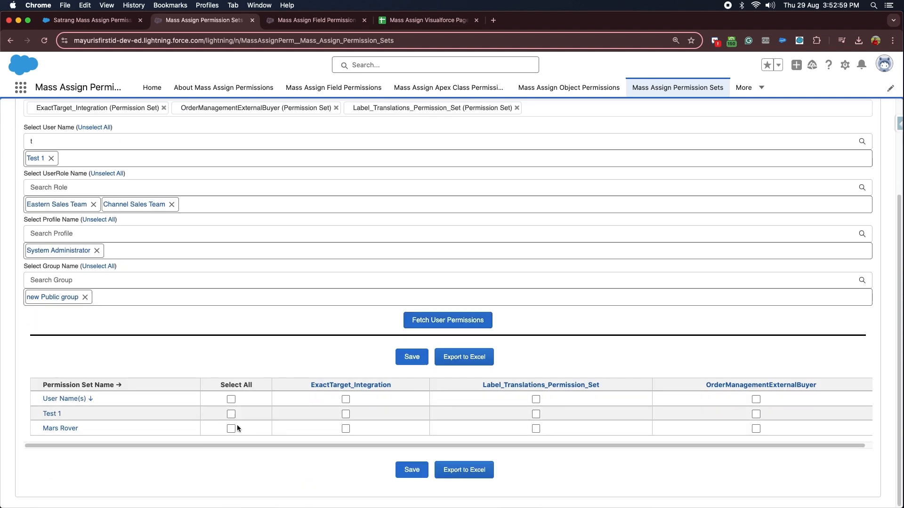
{"action": "left_click", "coordinate": [536, 414]}
{"action": "left_click", "coordinate": [755, 414]}
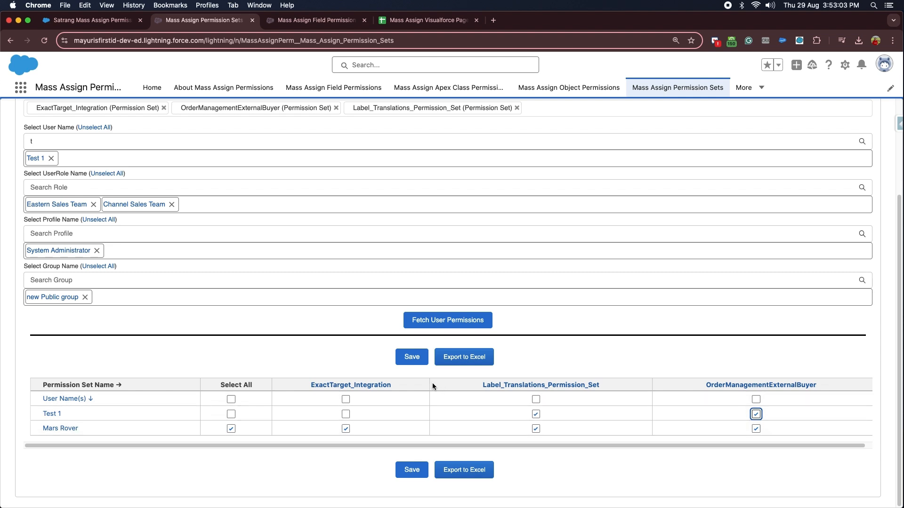
{"action": "left_click", "coordinate": [347, 415]}
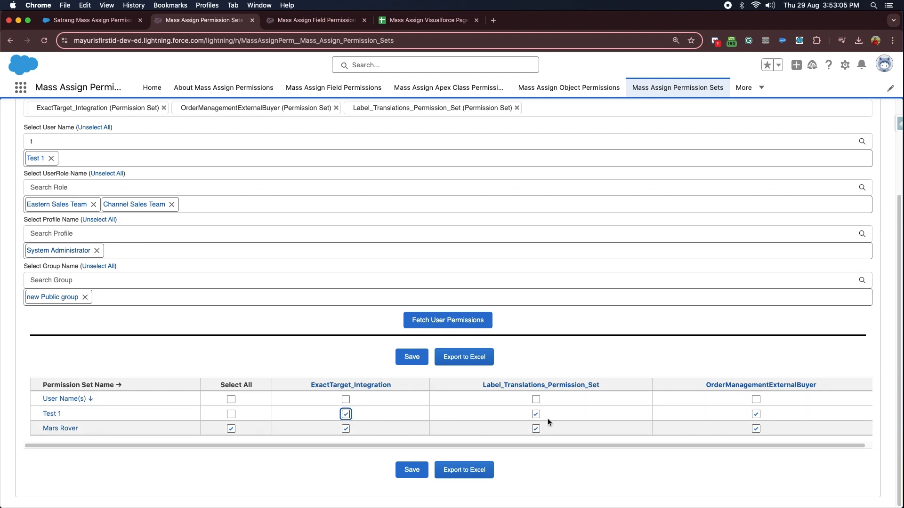
{"action": "left_click", "coordinate": [411, 359]}
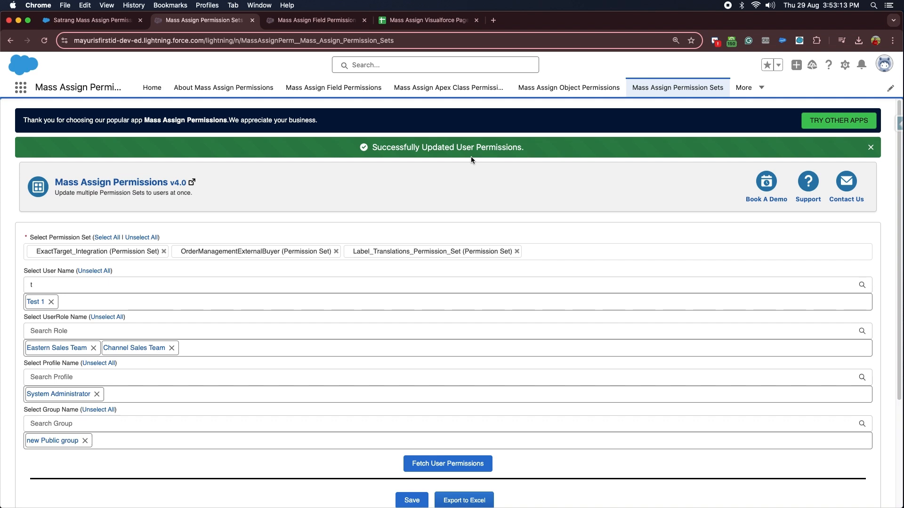
Export the permission set assignments to Excel and open the exported spreadsheet in Google Sheets
{"action": "scroll", "coordinate": [471, 156], "scroll_direction": "down", "scroll_amount": 3}
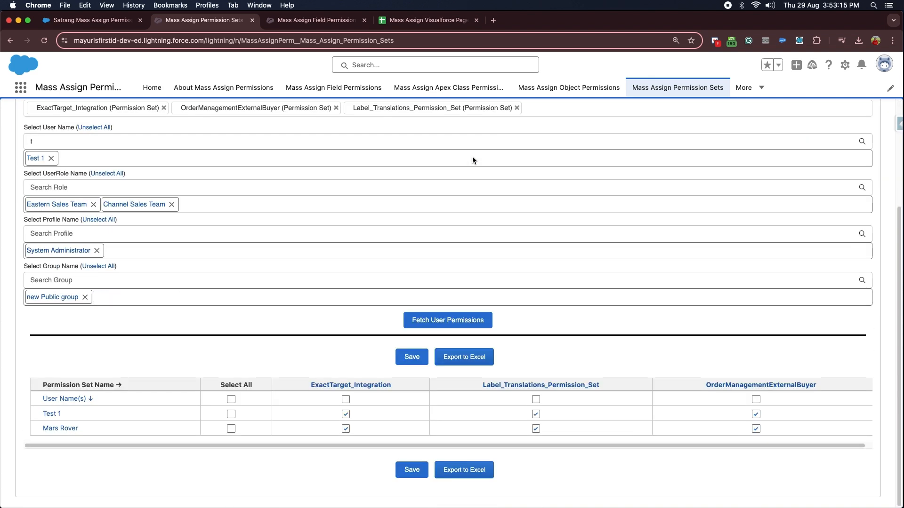
{"action": "left_click", "coordinate": [455, 361]}
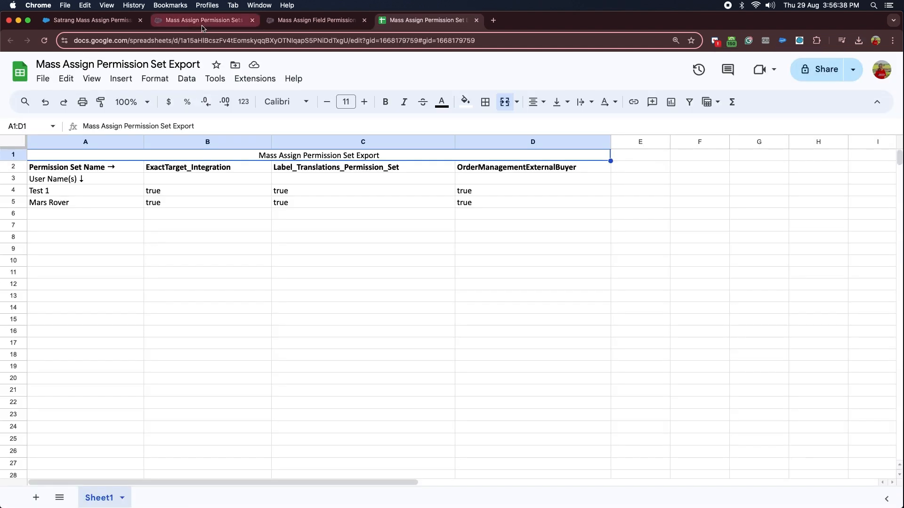
Return to Salesforce and open the Mass Assign Package License Permissions page
{"action": "left_click", "coordinate": [203, 20]}
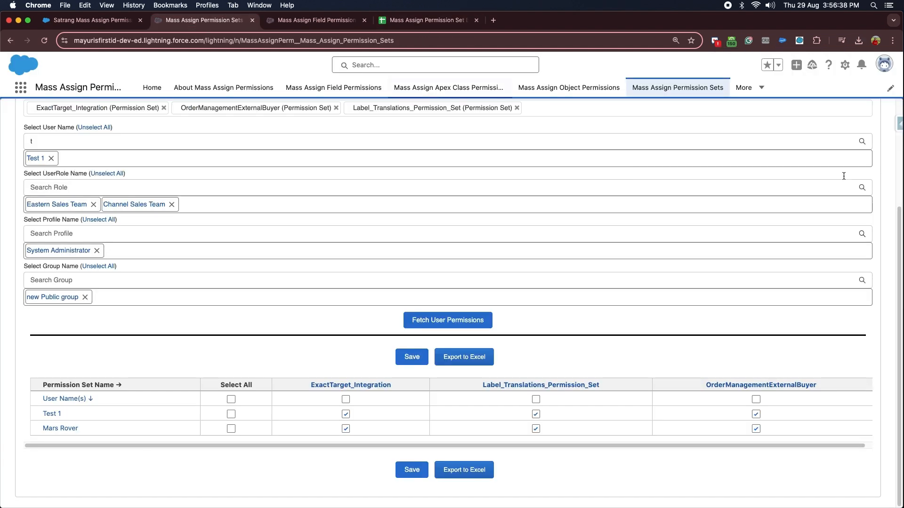
{"action": "left_click", "coordinate": [747, 87]}
{"action": "left_click", "coordinate": [751, 126]}
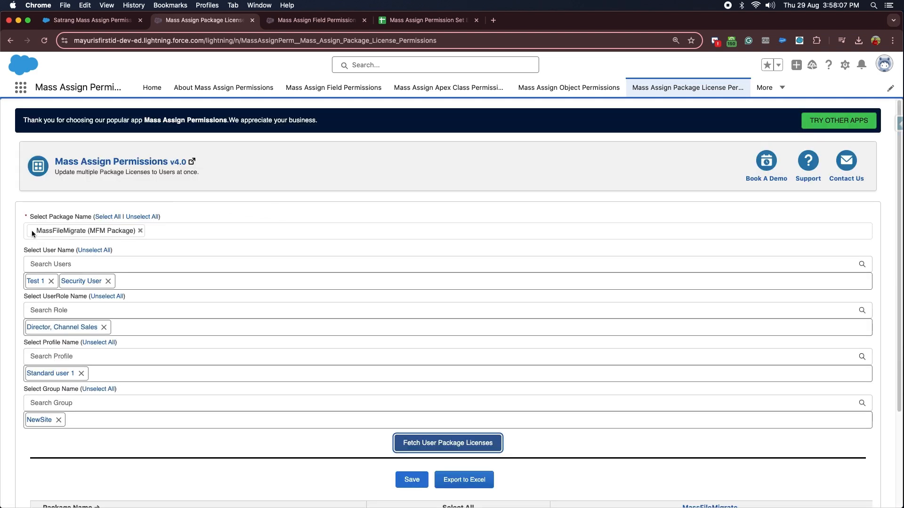
Browse the available packages for license assignment and search the users for "d"
{"action": "left_click", "coordinate": [170, 237]}
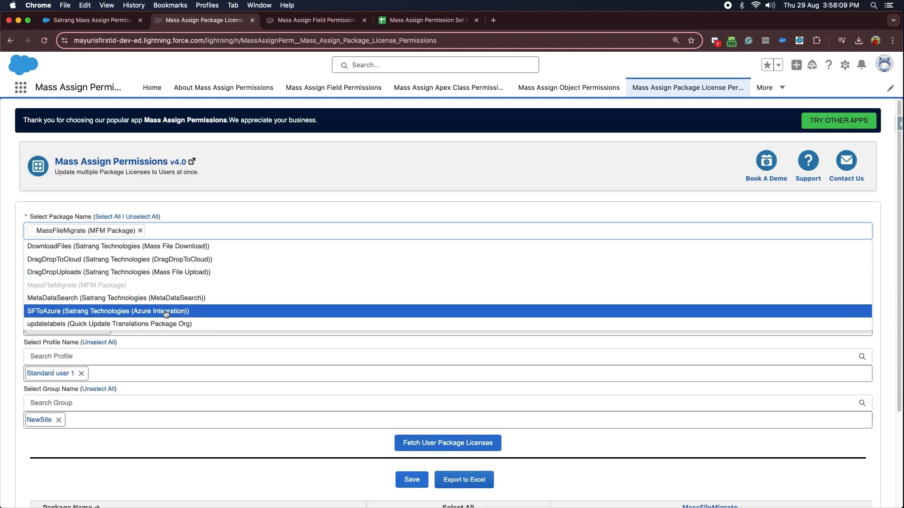
{"action": "left_click", "coordinate": [337, 234]}
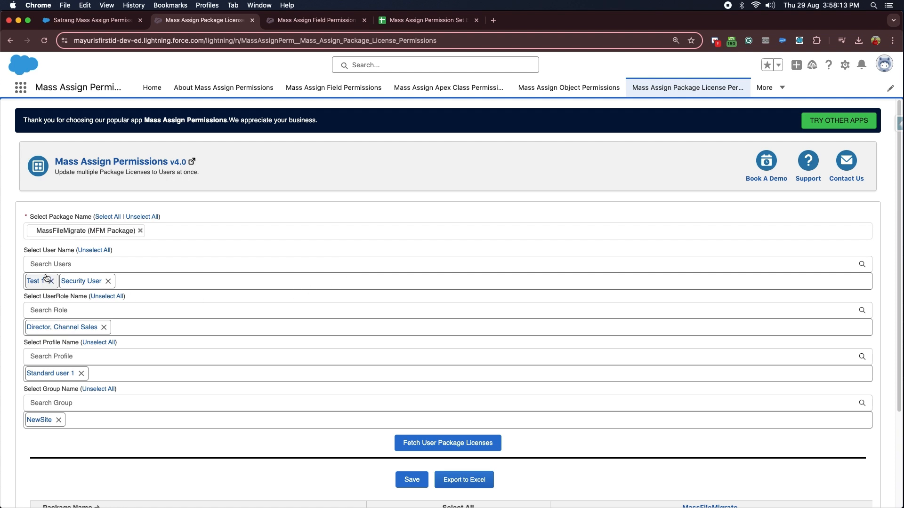
{"action": "left_click", "coordinate": [71, 266]}
{"action": "type", "text": "d"}
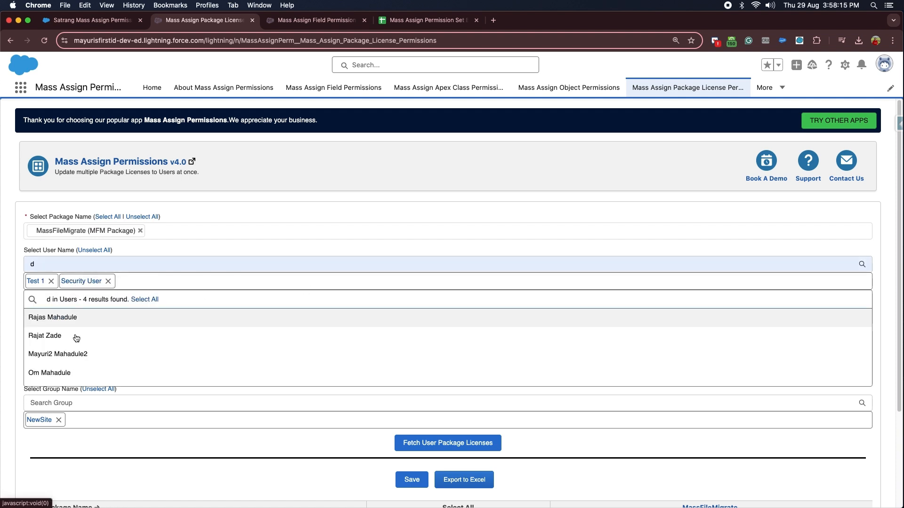
{"action": "left_click", "coordinate": [176, 245]}
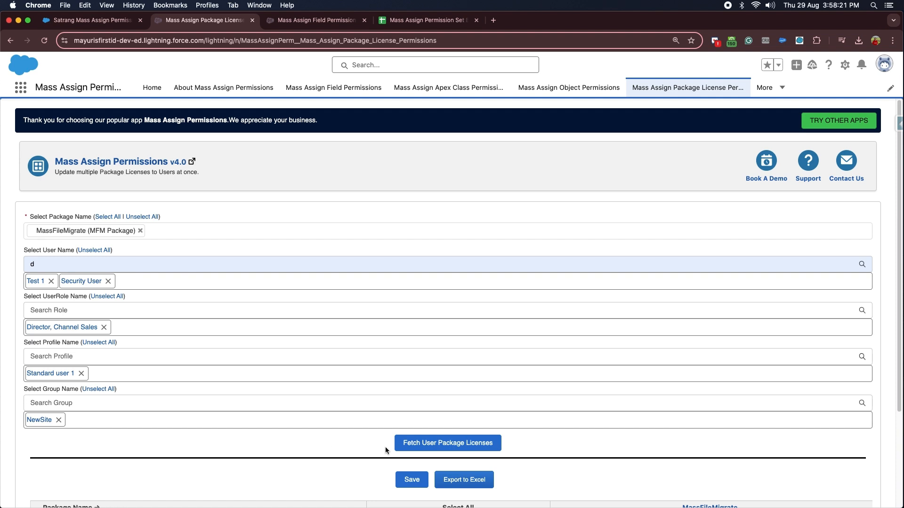
Assign the MassFileMigrate package license to Test 1 and Security User, and save the license permissions
{"action": "scroll", "coordinate": [295, 432], "scroll_direction": "down", "scroll_amount": 3}
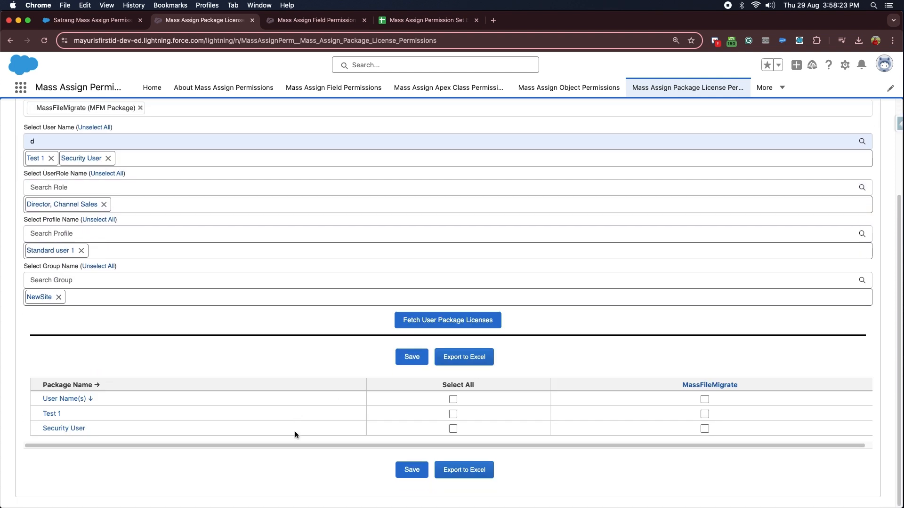
{"action": "left_click", "coordinate": [453, 415]}
{"action": "left_click", "coordinate": [705, 428]}
{"action": "left_click", "coordinate": [408, 358]}
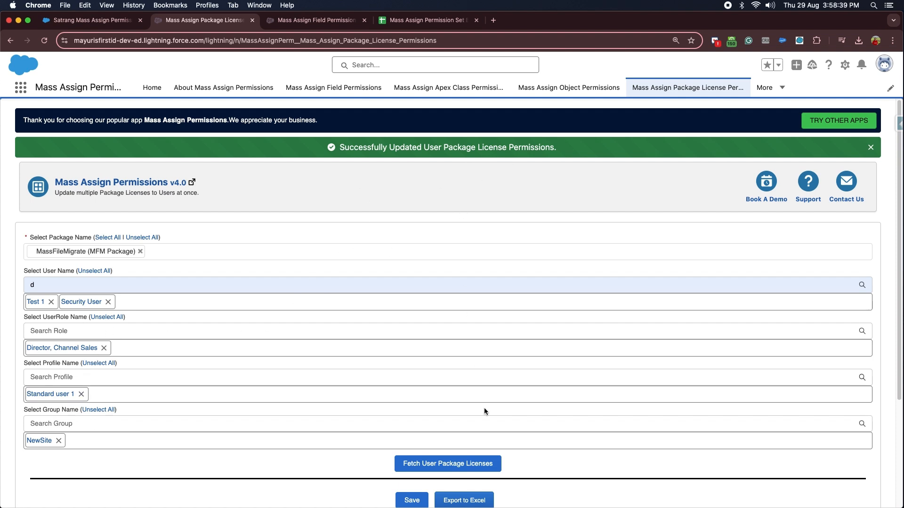
Export the package license assignments to Excel, view them in Google Sheets, and return to Salesforce
{"action": "scroll", "coordinate": [484, 411], "scroll_direction": "down", "scroll_amount": 3}
{"action": "left_click", "coordinate": [464, 357]}
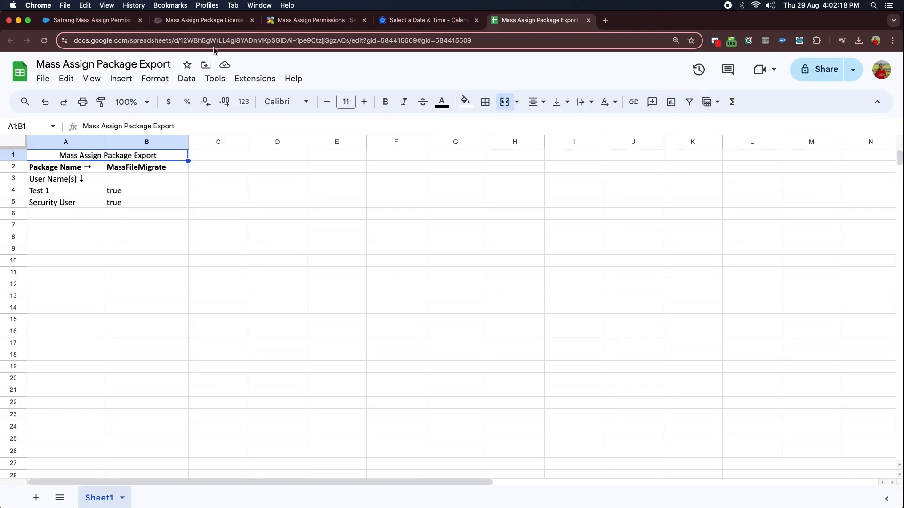
{"action": "key", "text": "super+2"}
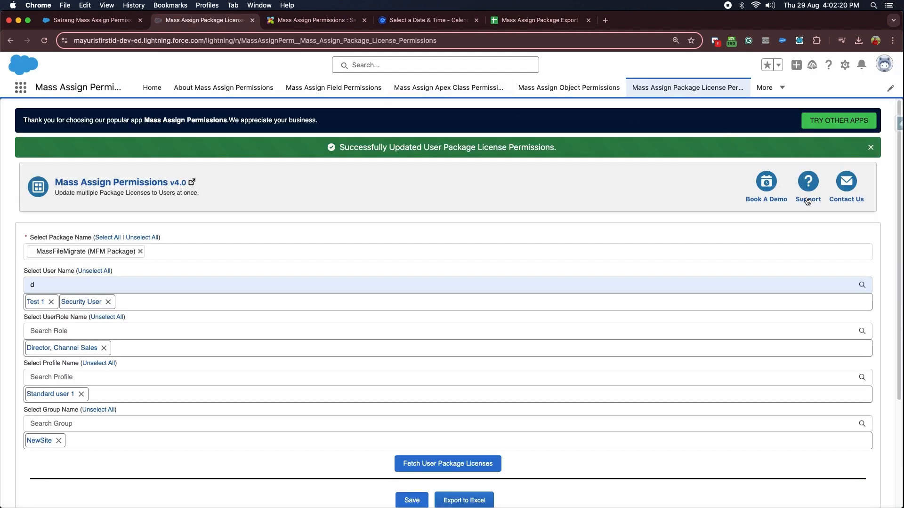
Examine the app's Freshdesk support page with its guides and FAQs, and open the Calendly demo booking page
{"action": "left_click", "coordinate": [329, 21]}
{"action": "scroll", "coordinate": [585, 316], "scroll_direction": "down", "scroll_amount": 2}
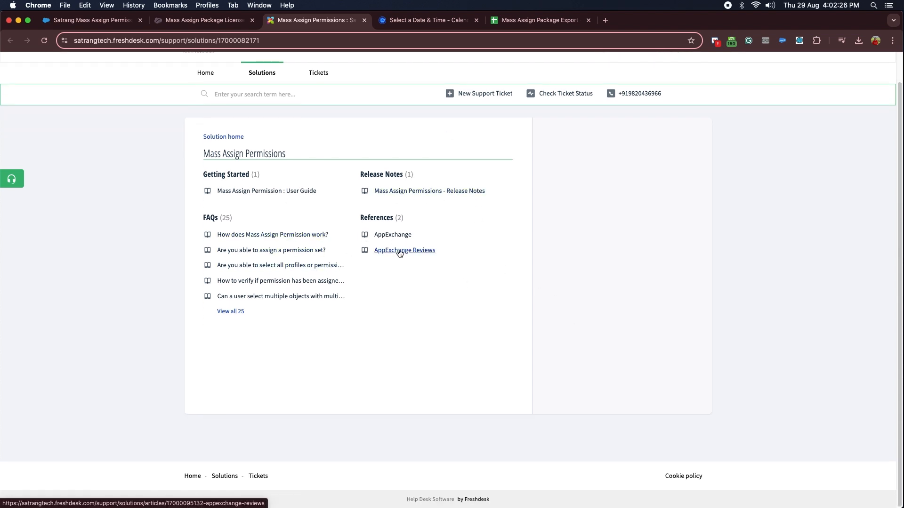
{"action": "scroll", "coordinate": [617, 259], "scroll_direction": "up", "scroll_amount": 2}
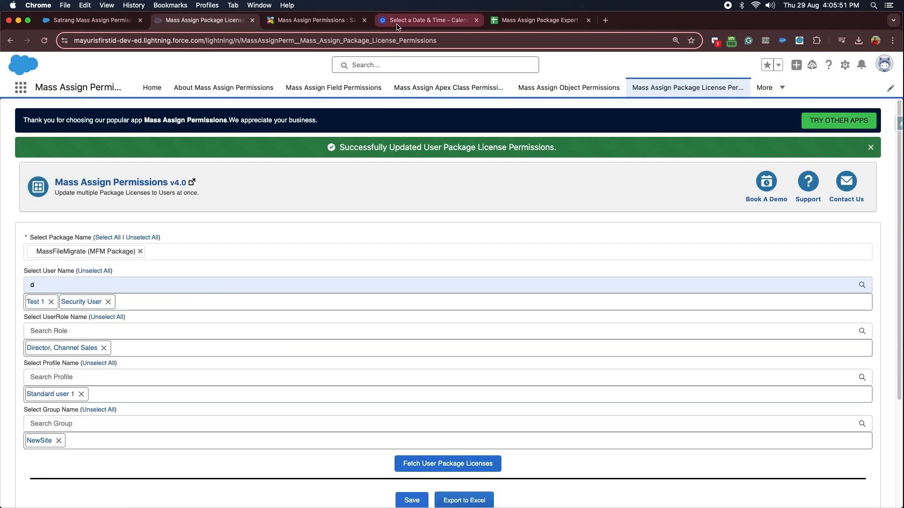
{"action": "left_click", "coordinate": [397, 23]}
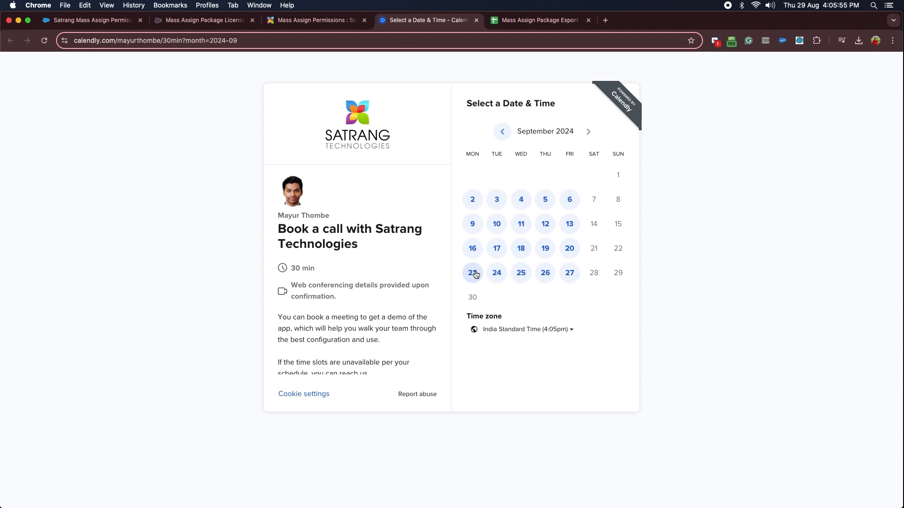
Switch to the AppExchange listing of Satrang Mass Assign Permissions and examine its pricing, feature overview and customer reviews
{"action": "left_click", "coordinate": [106, 22]}
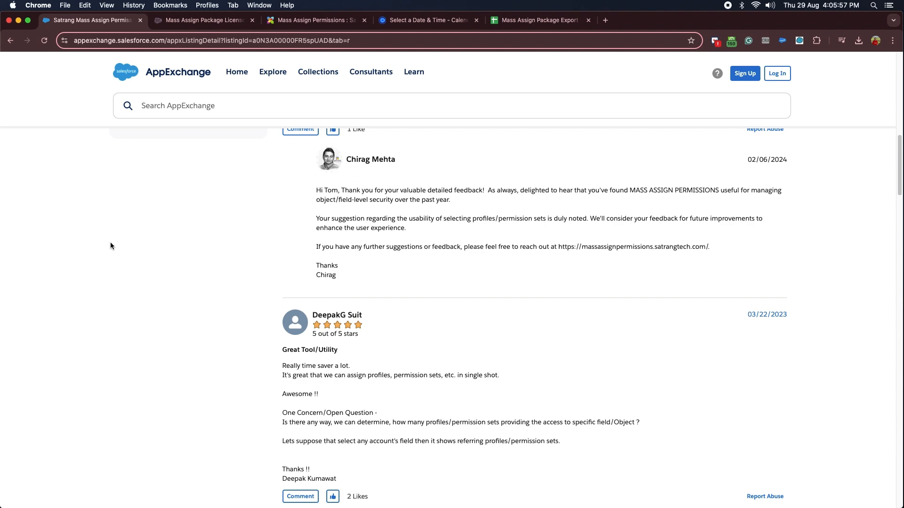
{"action": "scroll", "coordinate": [110, 245], "scroll_direction": "up", "scroll_amount": 20}
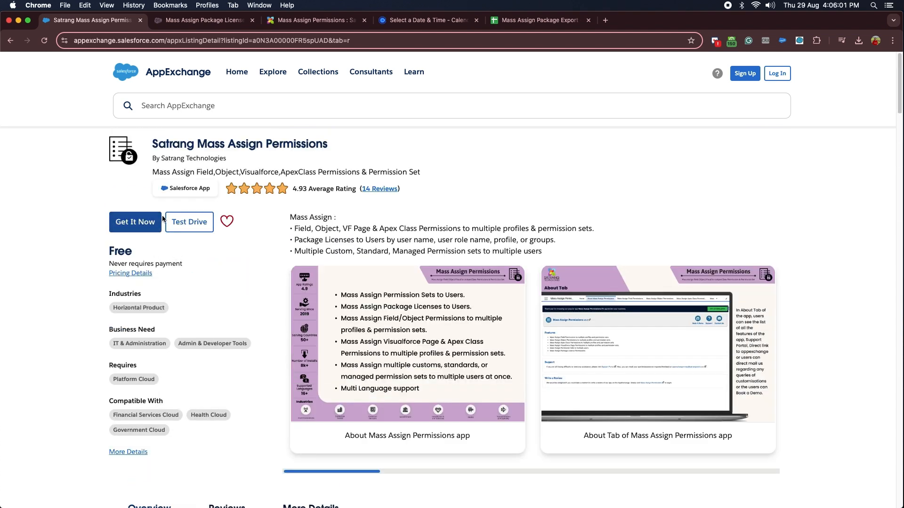
{"action": "left_click_drag", "start_coordinate": [105, 253], "coordinate": [138, 253]}
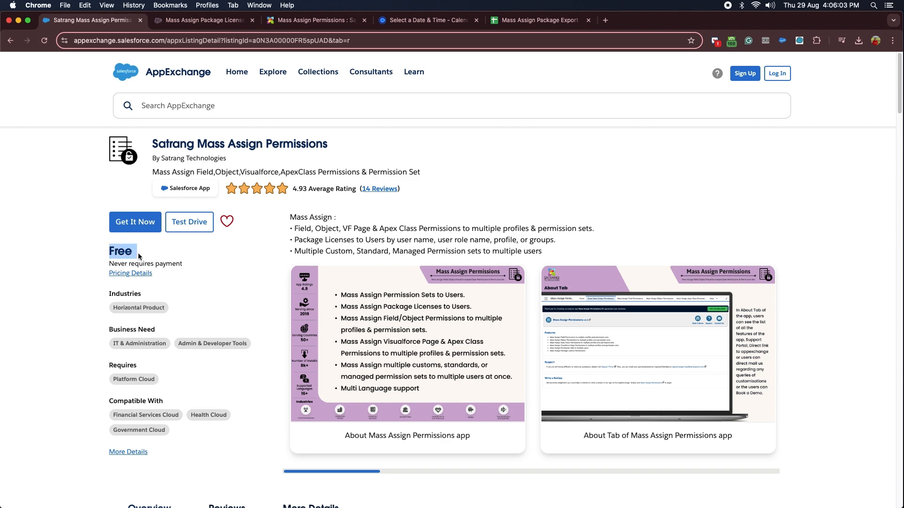
{"action": "left_click", "coordinate": [161, 250]}
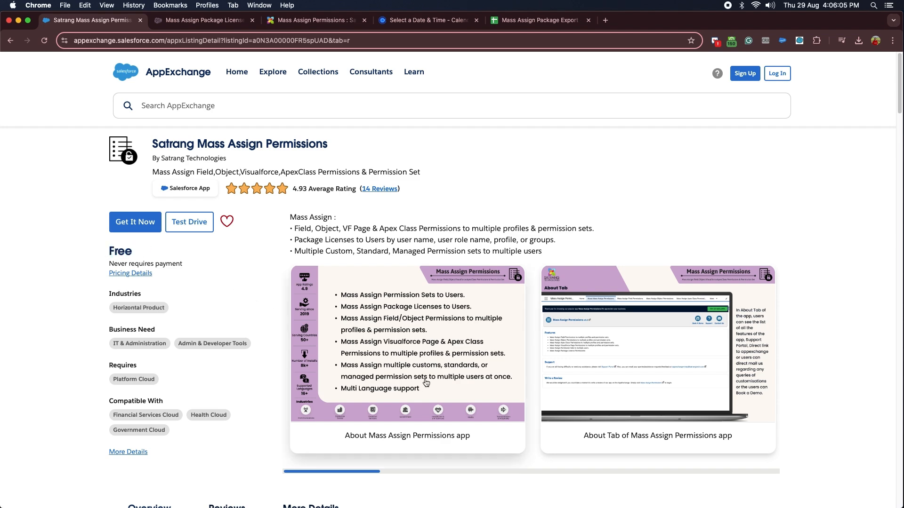
{"action": "scroll", "coordinate": [264, 339], "scroll_direction": "down", "scroll_amount": 3}
{"action": "scroll", "coordinate": [320, 412], "scroll_direction": "down", "scroll_amount": 10}
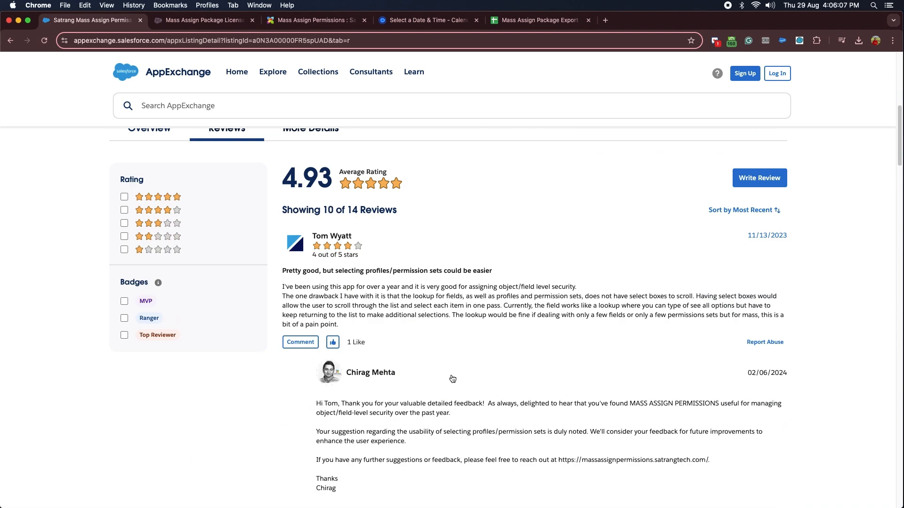